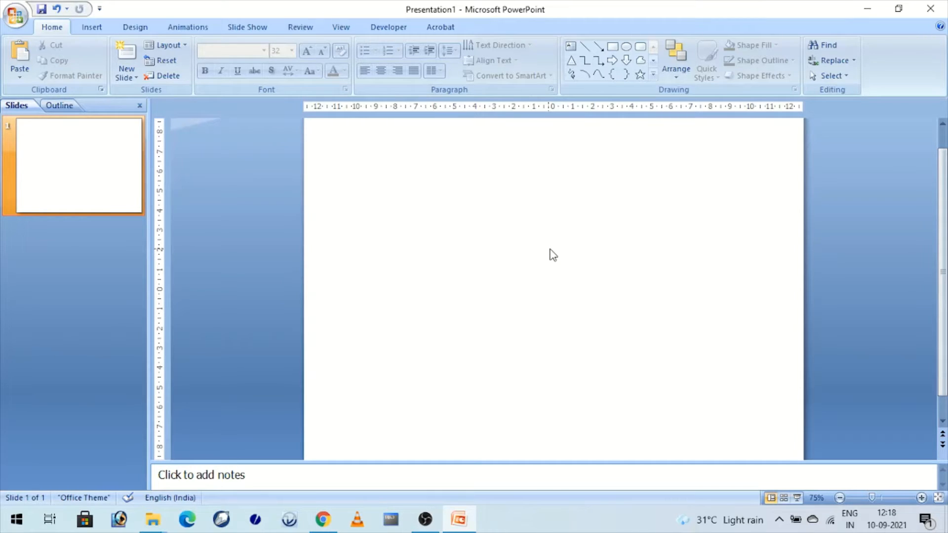
Insert the picture 1.jpg from the New folder on the Desktop into the blank slide.
{"action": "left_click", "coordinate": [94, 28]}
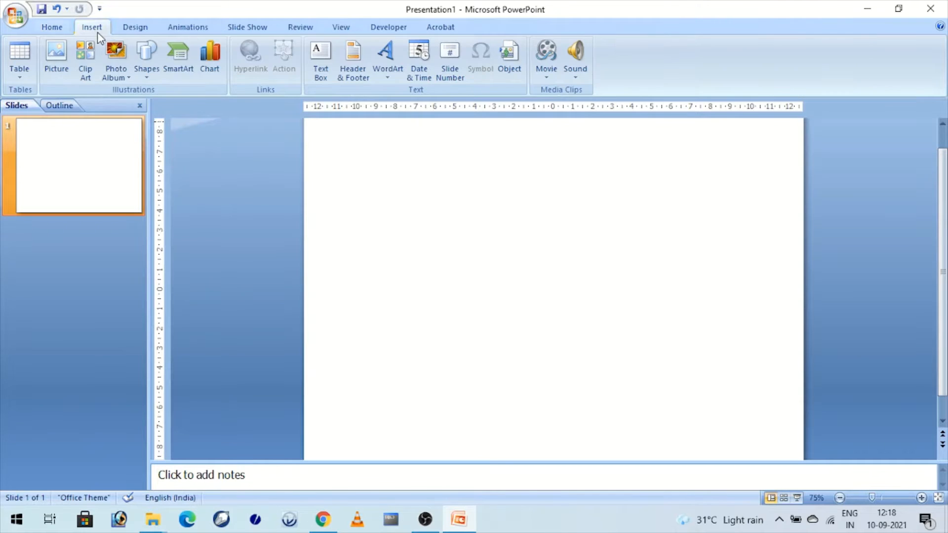
{"action": "left_click", "coordinate": [56, 66]}
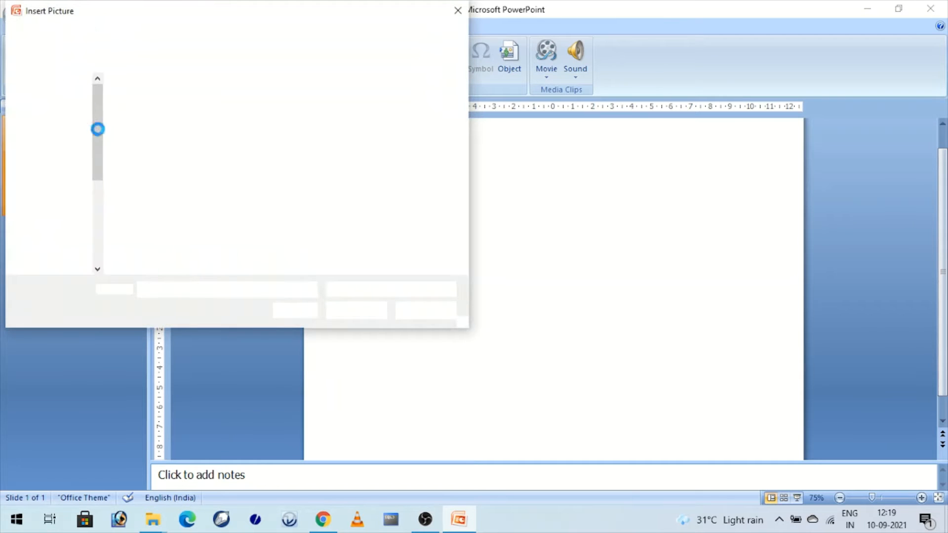
{"action": "left_click_drag", "start_coordinate": [96, 173], "coordinate": [95, 101]}
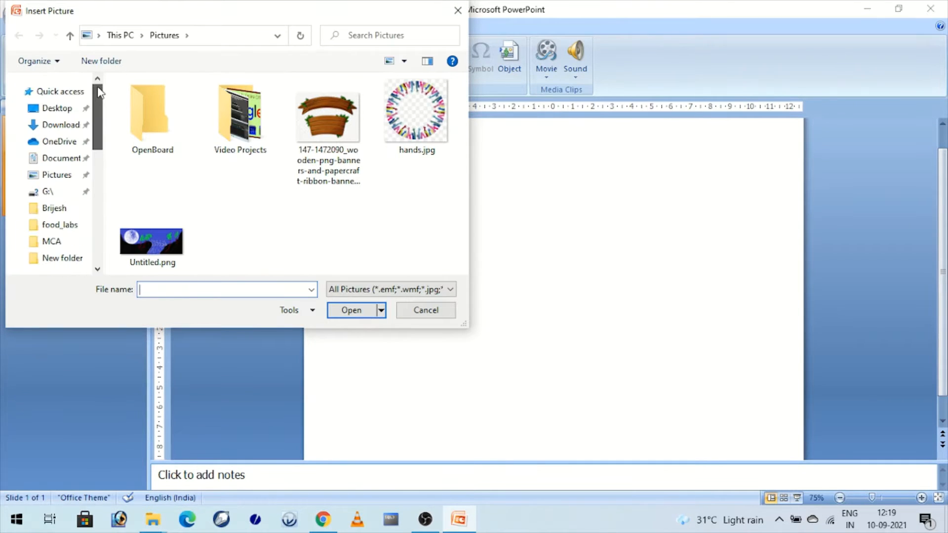
{"action": "left_click", "coordinate": [54, 105]}
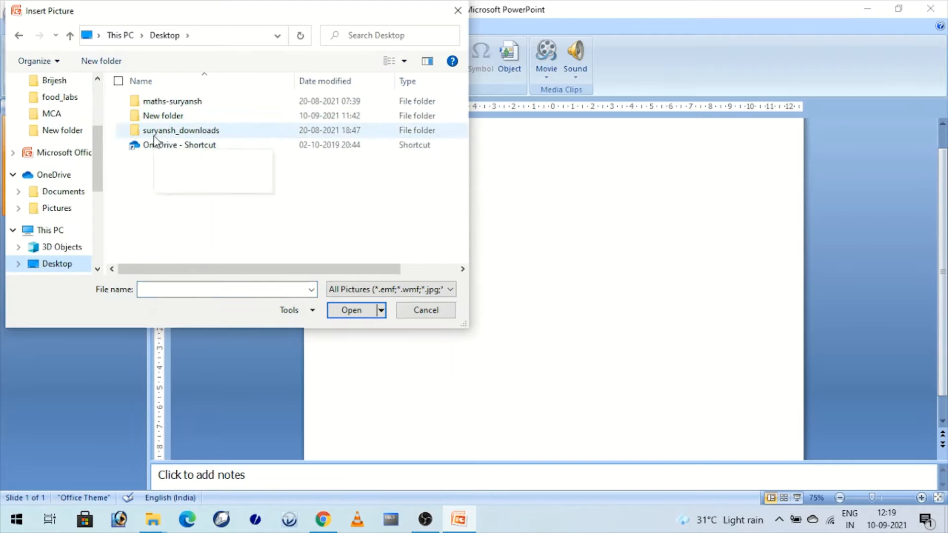
{"action": "double_click", "coordinate": [162, 119]}
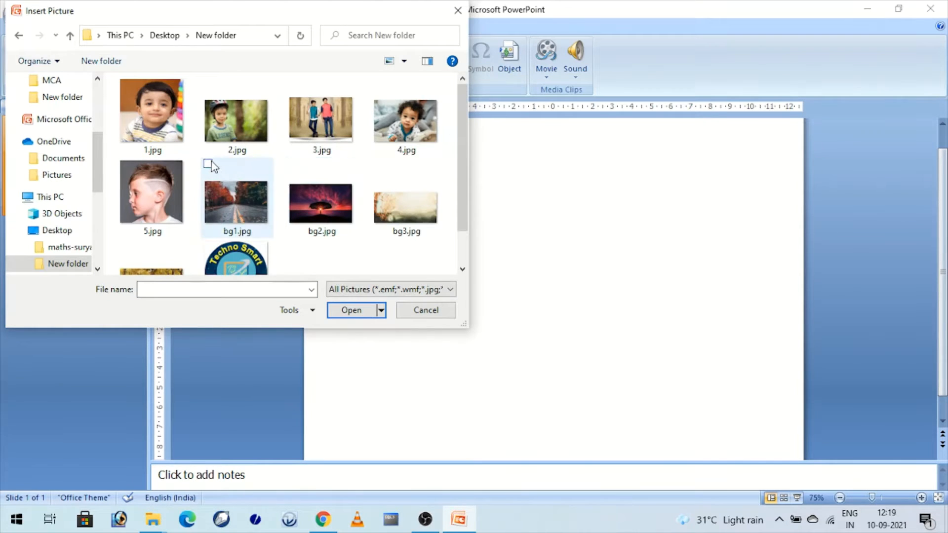
{"action": "double_click", "coordinate": [162, 115]}
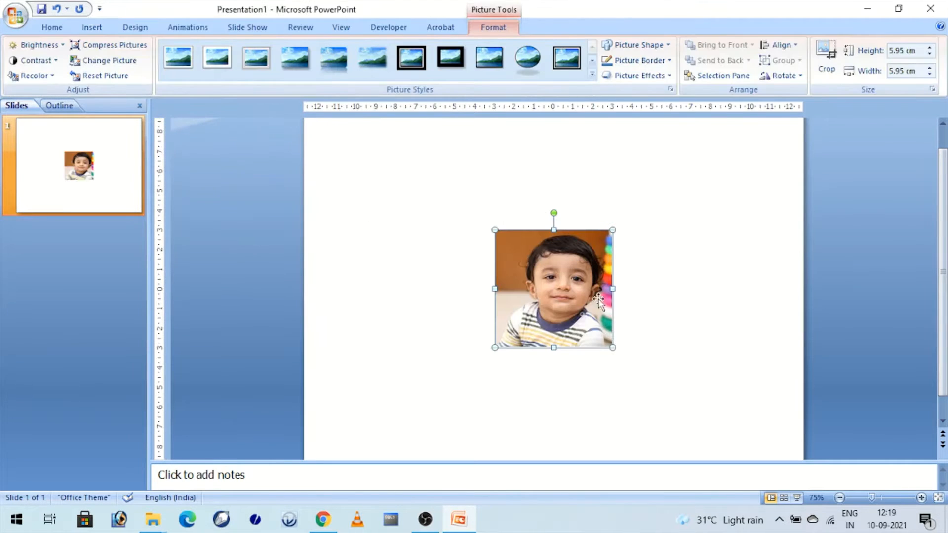
Enlarge the inserted picture to about 12.6 cm by 12.6 cm and move it slightly up, centred across the slide.
{"action": "left_click_drag", "start_coordinate": [612, 347], "coordinate": [680, 415]}
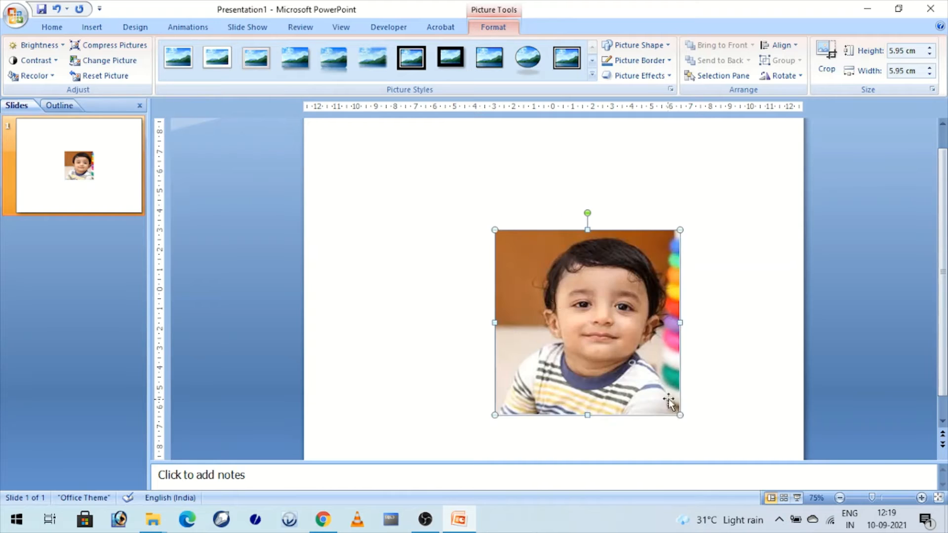
{"action": "left_click_drag", "start_coordinate": [495, 229], "coordinate": [431, 165]}
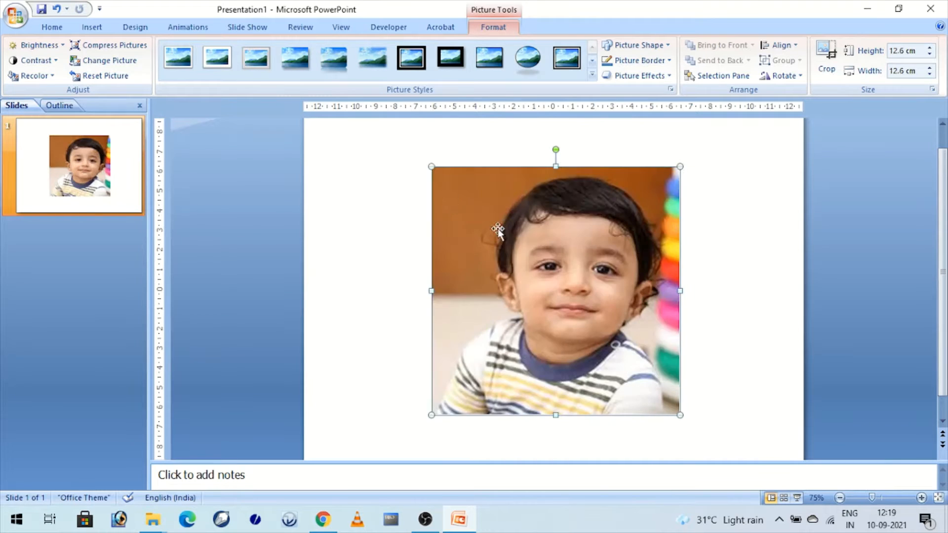
{"action": "left_click_drag", "start_coordinate": [517, 254], "coordinate": [515, 236]}
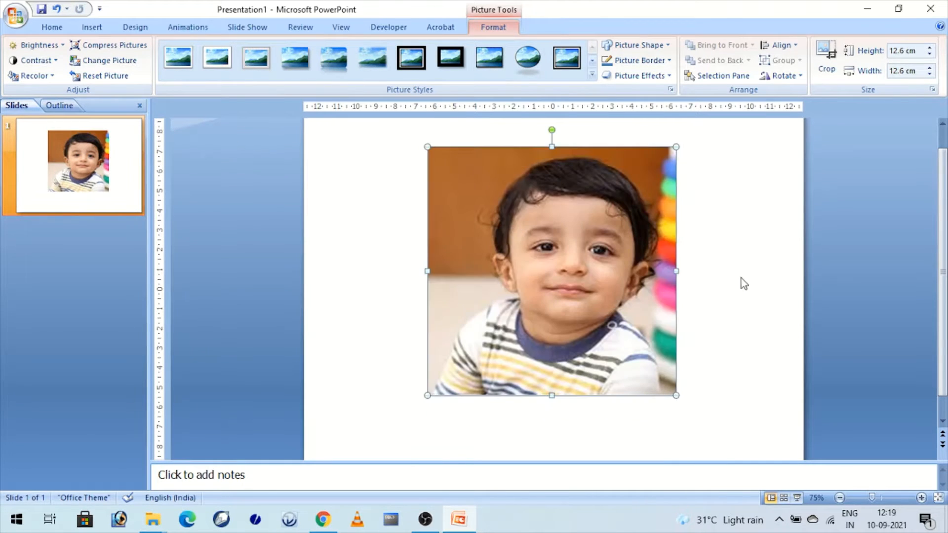
{"action": "left_click", "coordinate": [720, 290]}
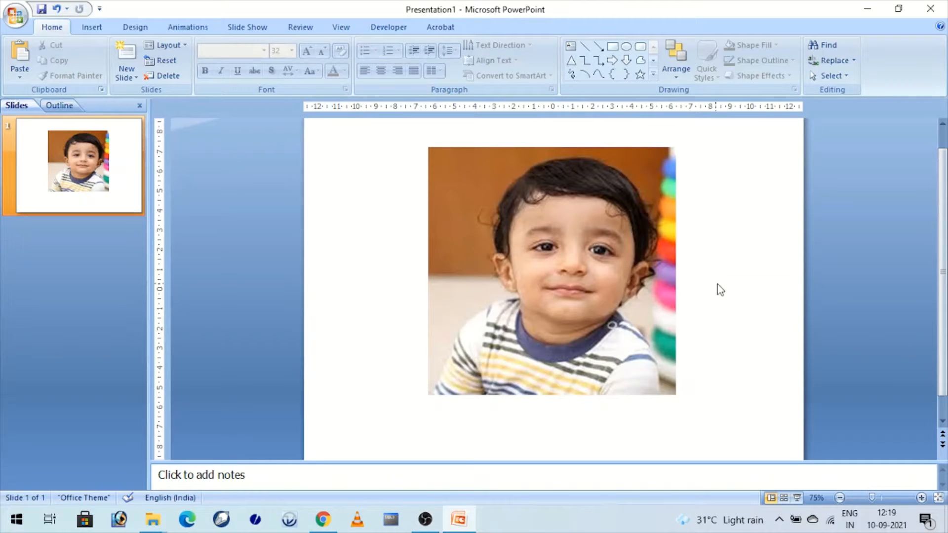
Try +10 % brightness on the picture, restore 0 % (Normal), and preview the contrast presets without applying one.
{"action": "left_click", "coordinate": [588, 294]}
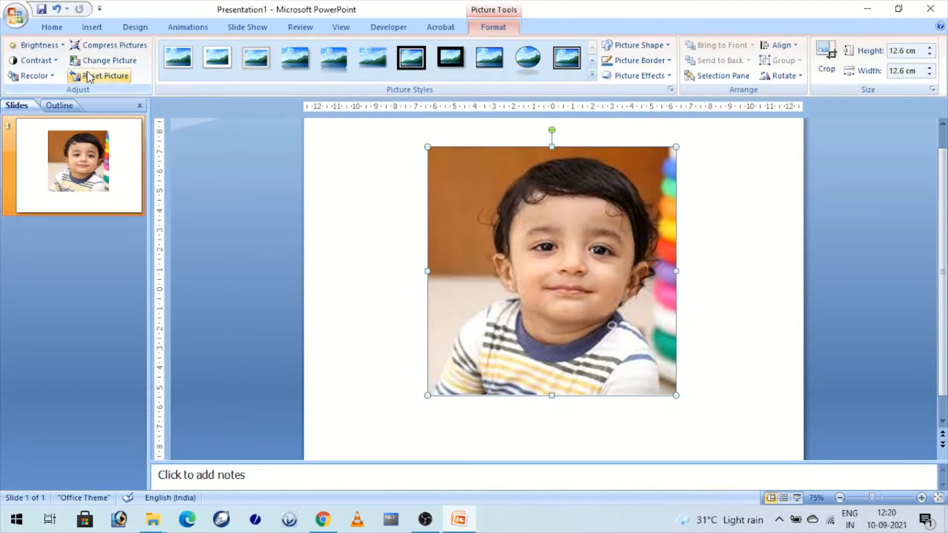
{"action": "left_click", "coordinate": [63, 45]}
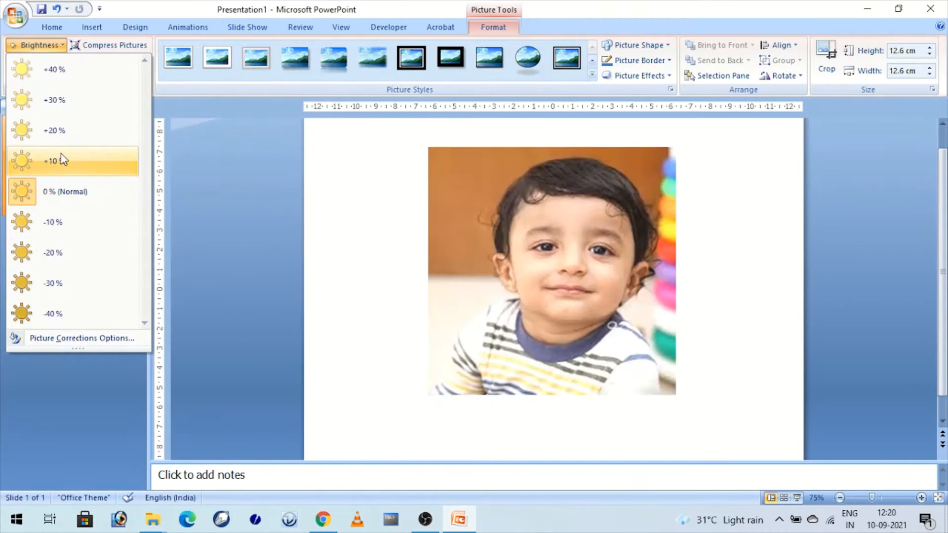
{"action": "left_click", "coordinate": [63, 160]}
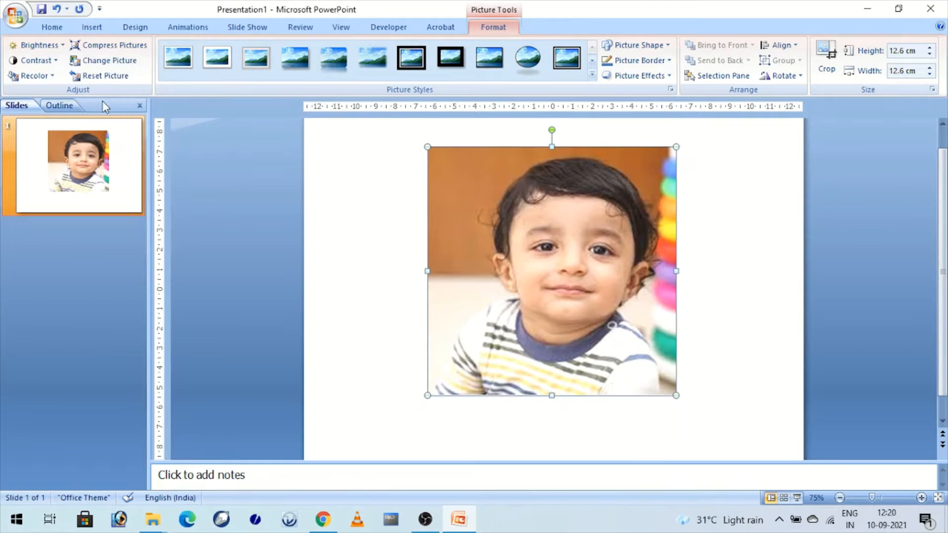
{"action": "left_click", "coordinate": [46, 46]}
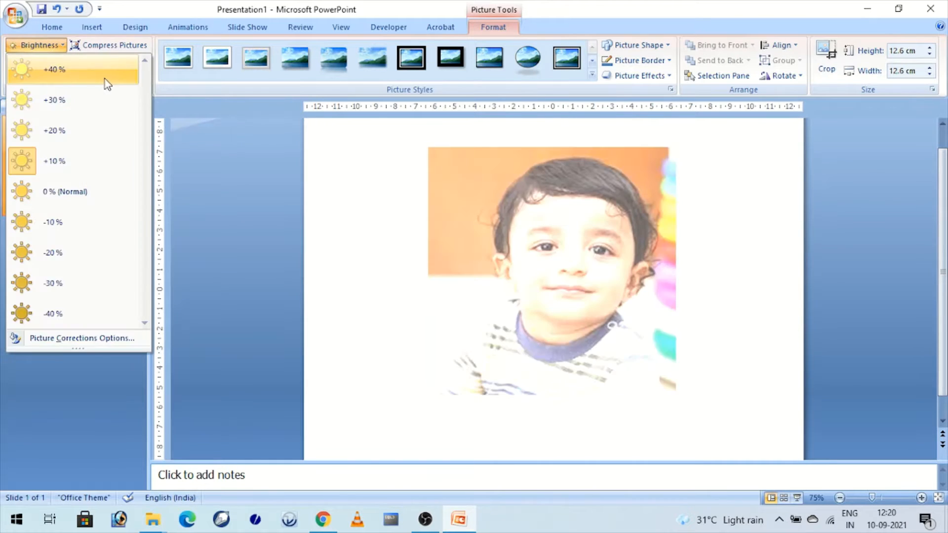
{"action": "left_click", "coordinate": [67, 195]}
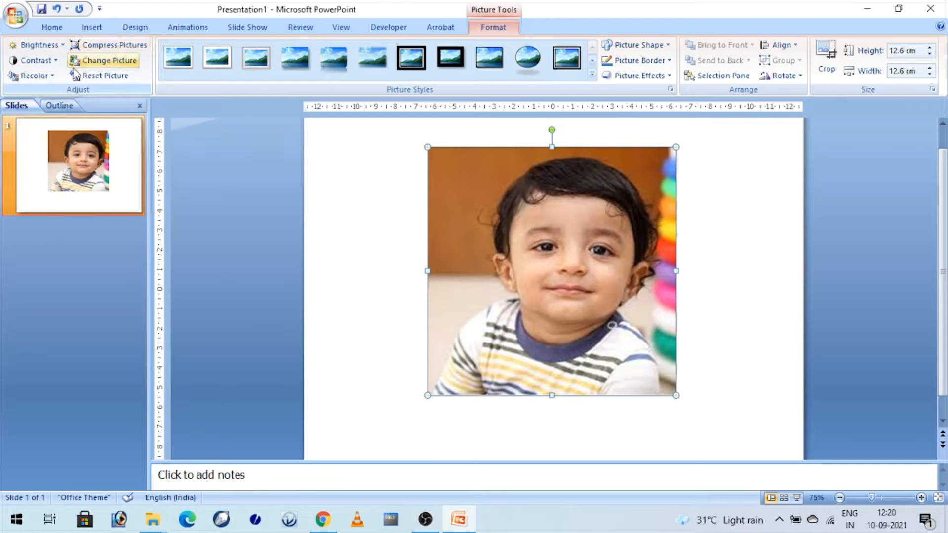
{"action": "left_click", "coordinate": [48, 61]}
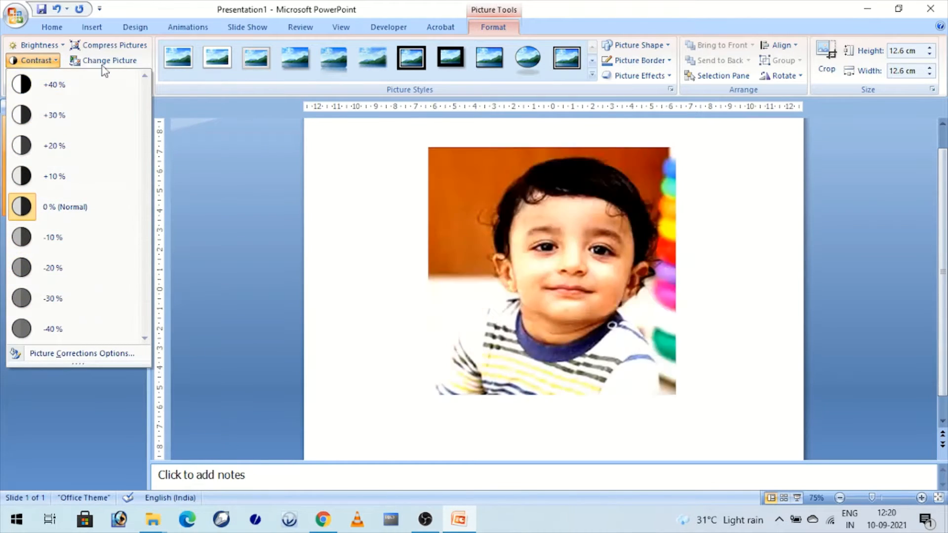
{"action": "left_click", "coordinate": [150, 62]}
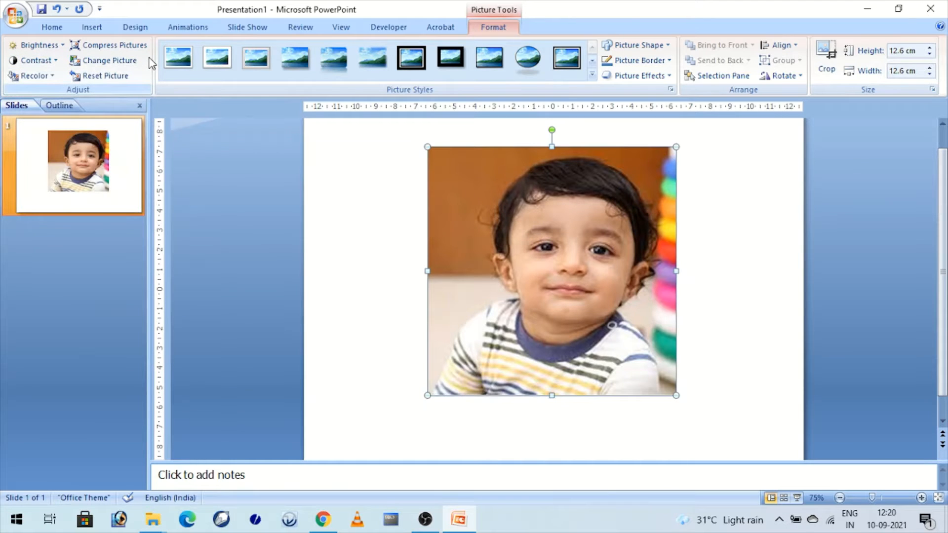
Open the additional recolor variations for the picture and sample several standard colours, ending on medium blue.
{"action": "left_click", "coordinate": [52, 77]}
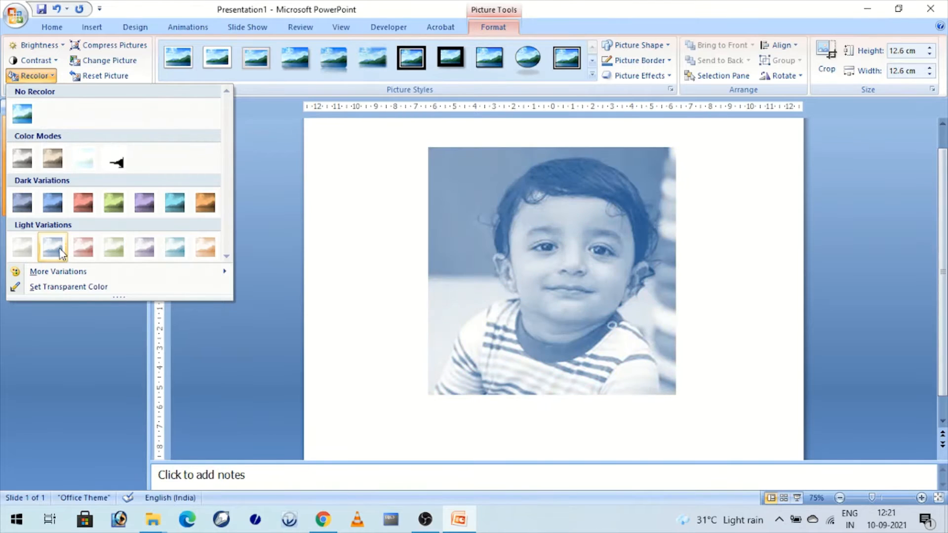
{"action": "mouse_move", "coordinate": [69, 275]}
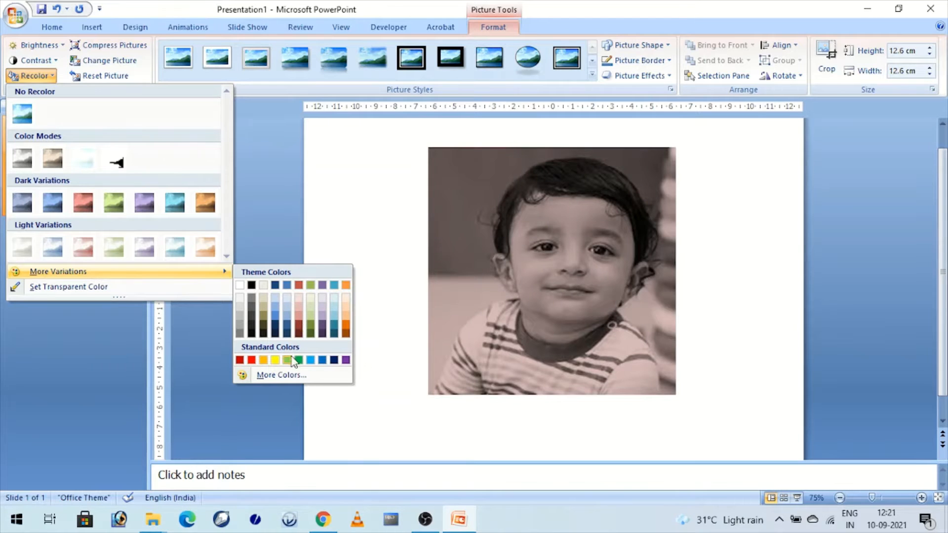
{"action": "left_click", "coordinate": [284, 375]}
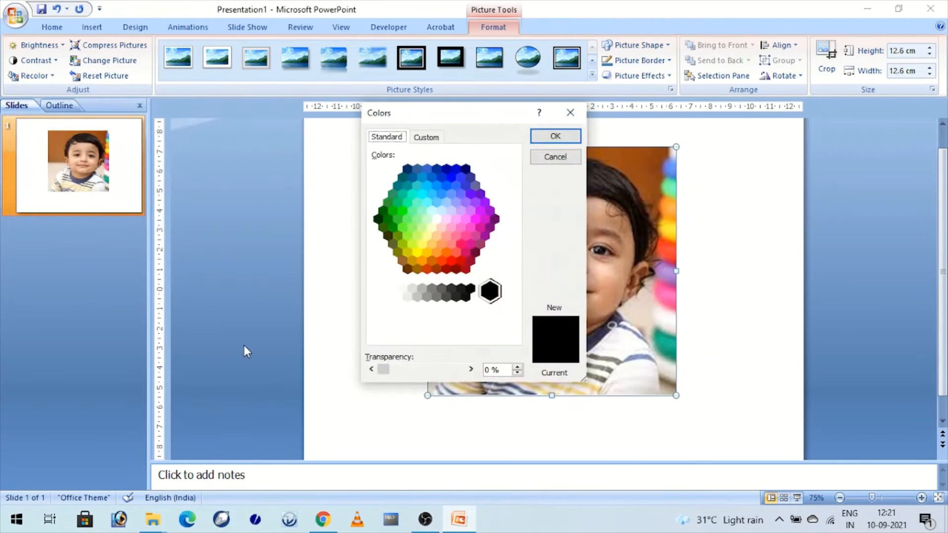
{"action": "left_click_drag", "start_coordinate": [441, 123], "coordinate": [187, 144]}
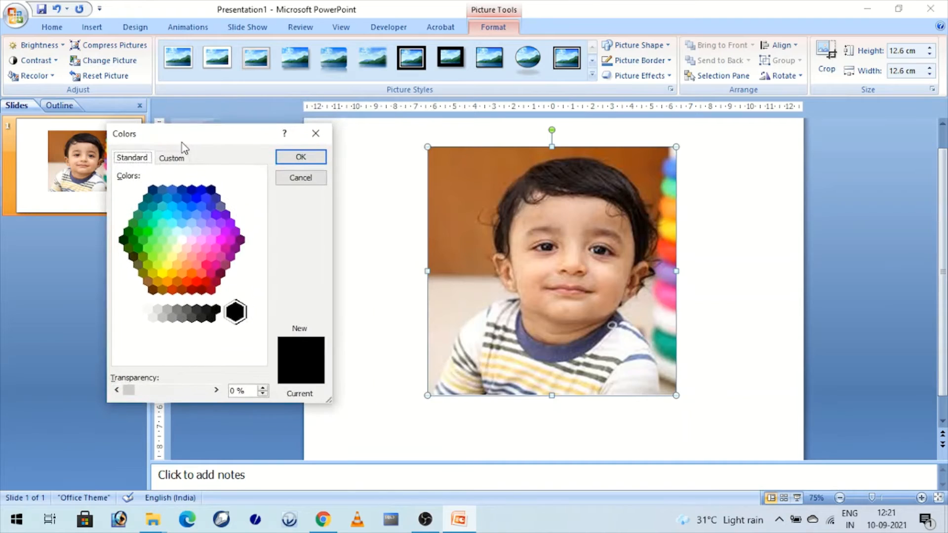
{"action": "left_click", "coordinate": [169, 234]}
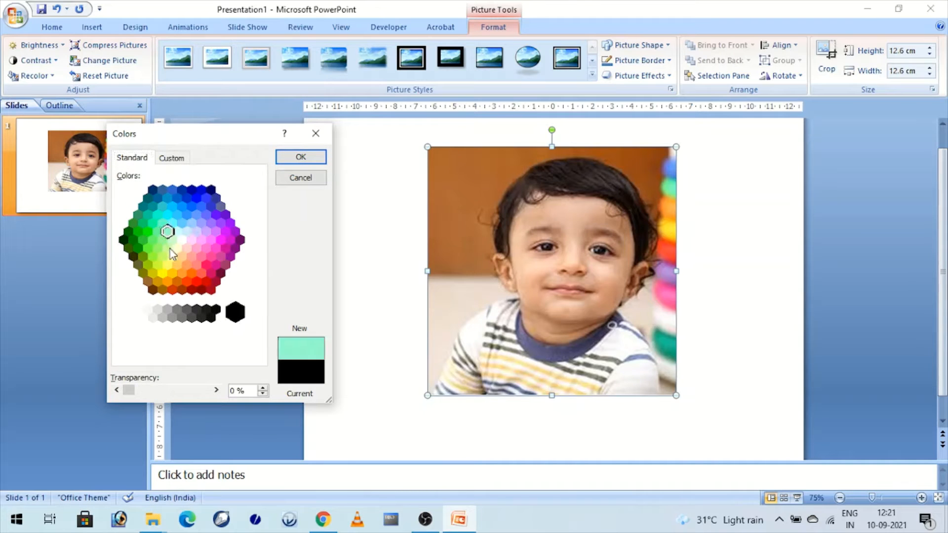
{"action": "left_click", "coordinate": [165, 248]}
{"action": "left_click", "coordinate": [158, 265]}
{"action": "left_click", "coordinate": [208, 222]}
{"action": "left_click", "coordinate": [172, 204]}
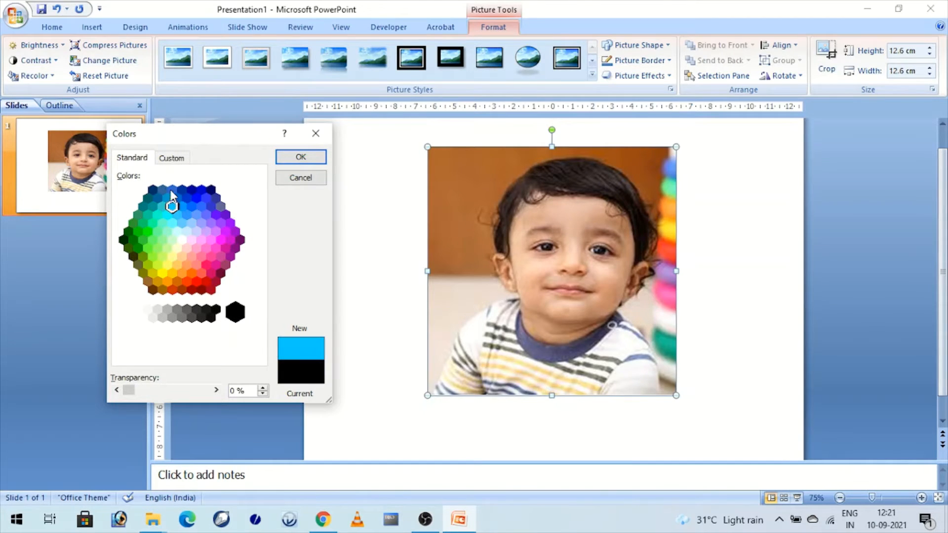
{"action": "left_click", "coordinate": [172, 191]}
Try recoloring the picture with the custom colour RGB 87, 153, 169 and undo the recolor.
{"action": "left_click", "coordinate": [171, 158]}
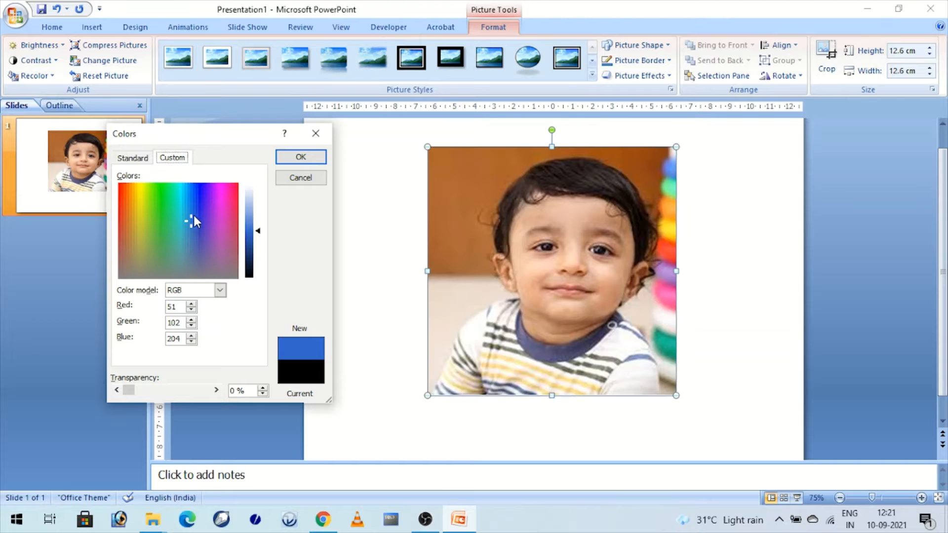
{"action": "left_click_drag", "start_coordinate": [193, 218], "coordinate": [182, 247]}
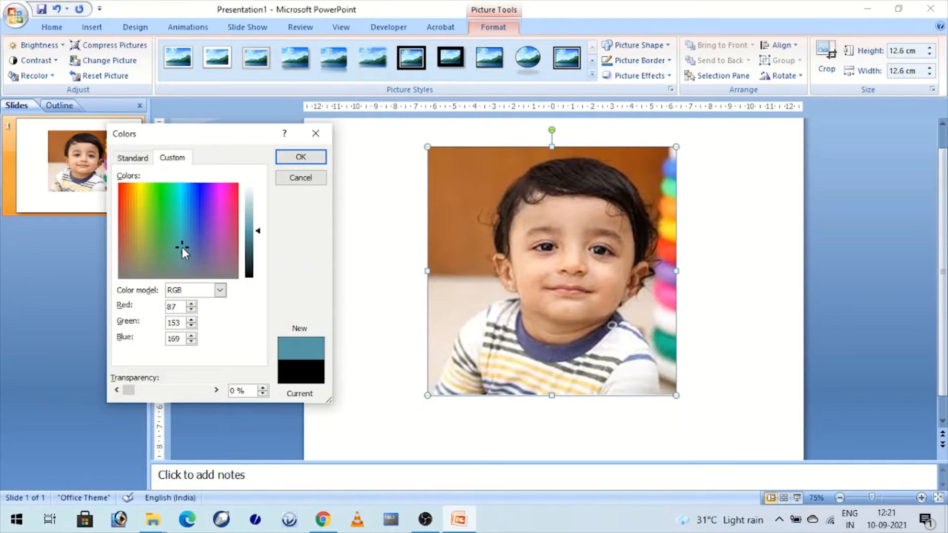
{"action": "left_click", "coordinate": [300, 158]}
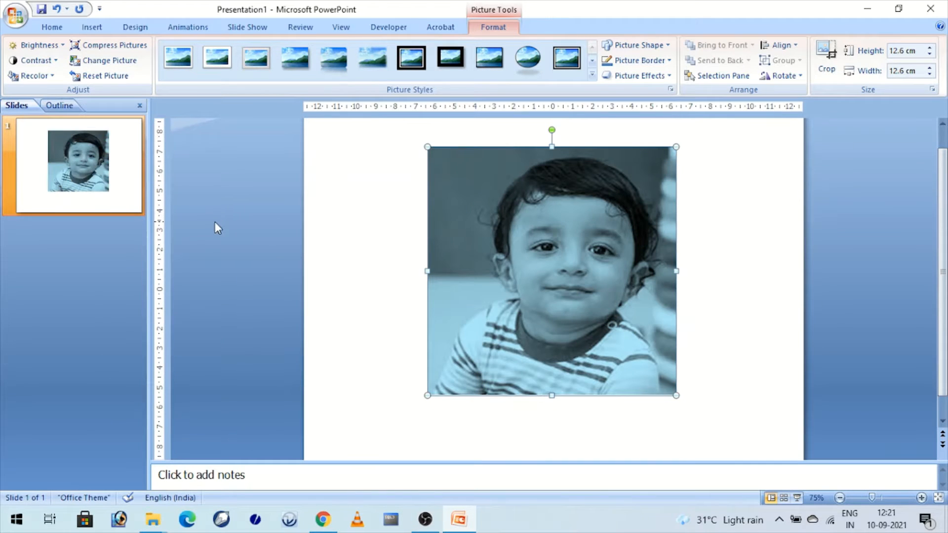
{"action": "key", "text": "ctrl+z"}
{"action": "left_click", "coordinate": [365, 261]}
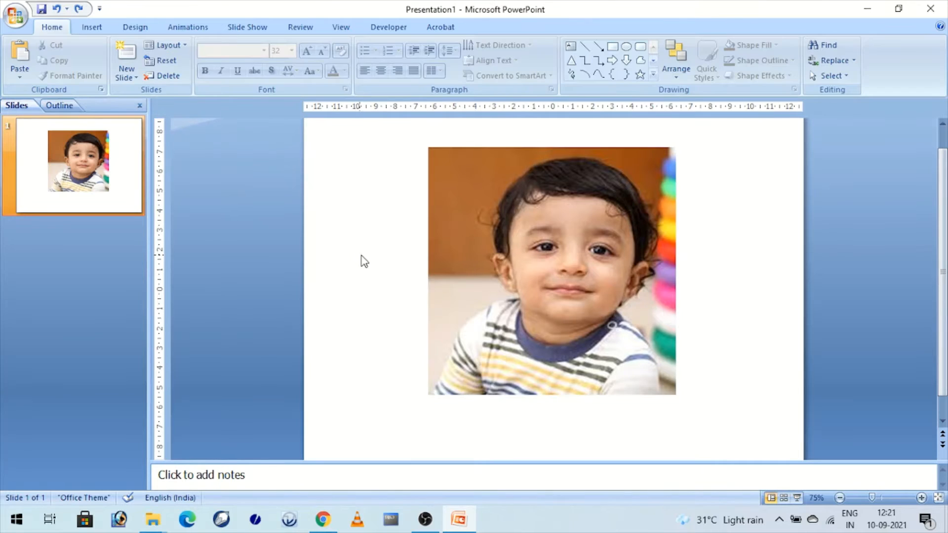
Apply the Bevel Perspective picture style to the picture.
{"action": "double_click", "coordinate": [513, 221]}
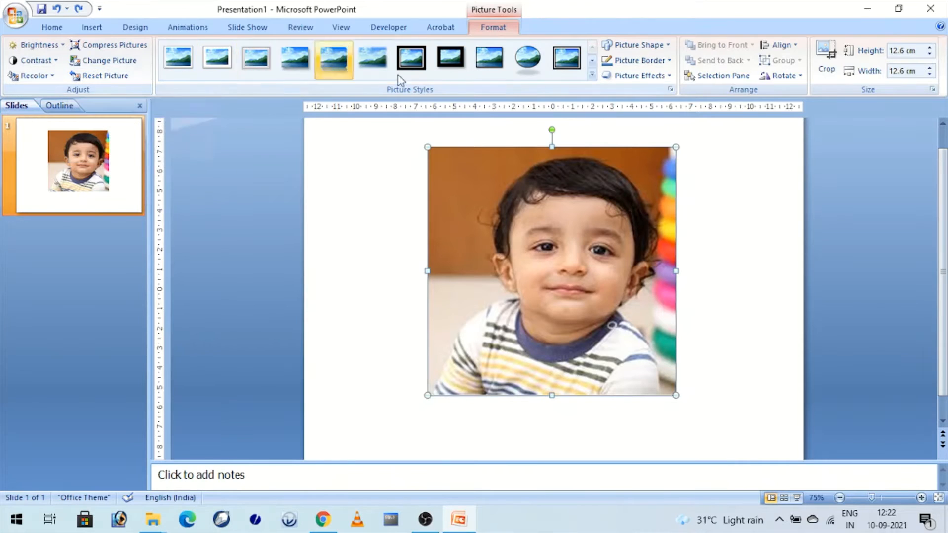
{"action": "left_click", "coordinate": [591, 75]}
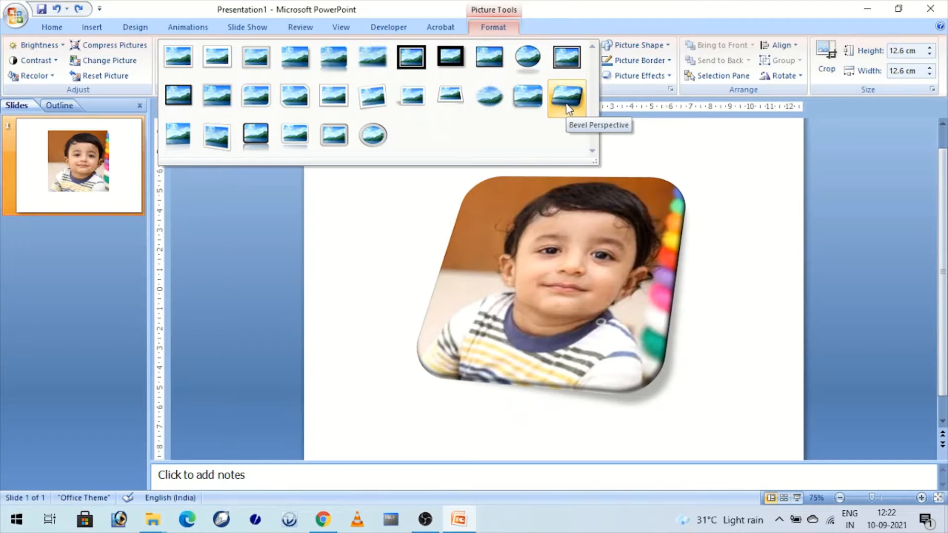
{"action": "left_click", "coordinate": [567, 99]}
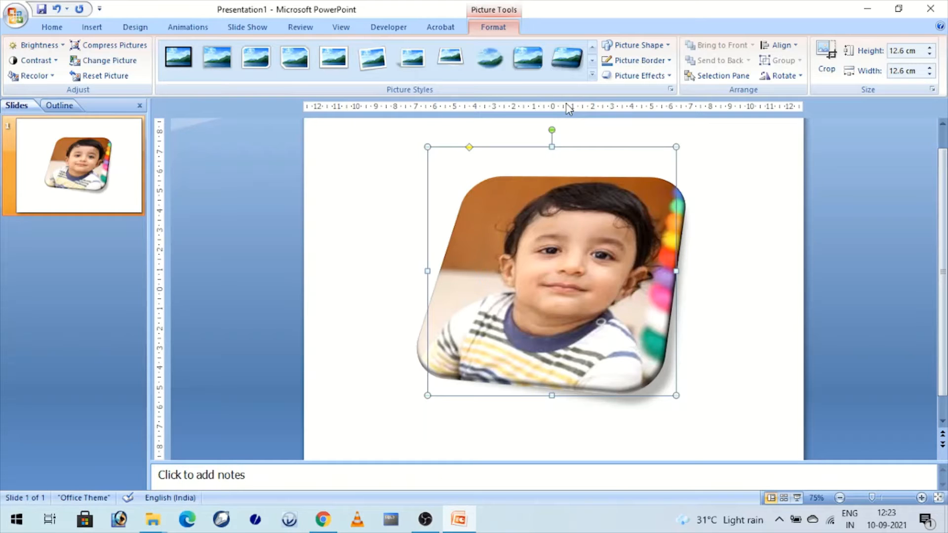
{"action": "left_click", "coordinate": [716, 299]}
Save the styled picture as Picture1.jpg in JPEG File Interchange Format in the desktop's New folder.
{"action": "left_click", "coordinate": [647, 286]}
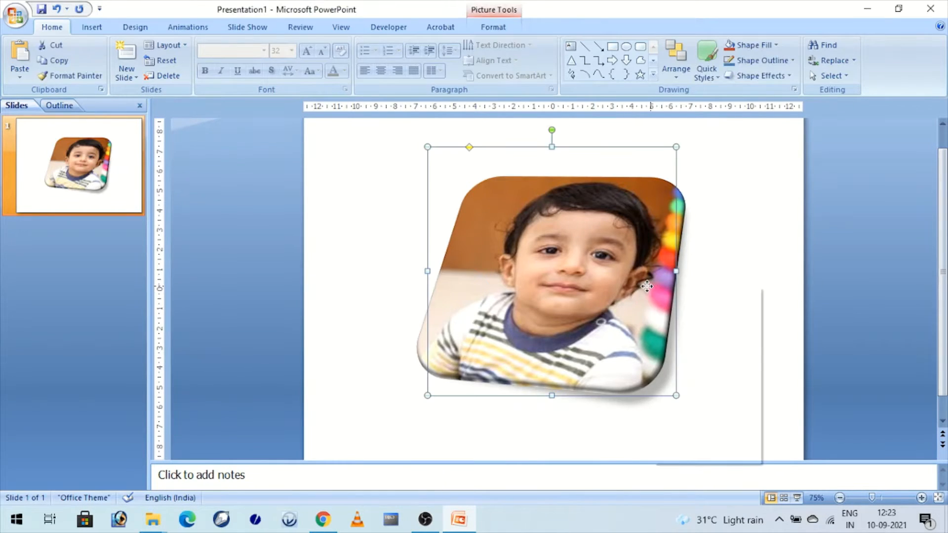
{"action": "right_click", "coordinate": [646, 285]}
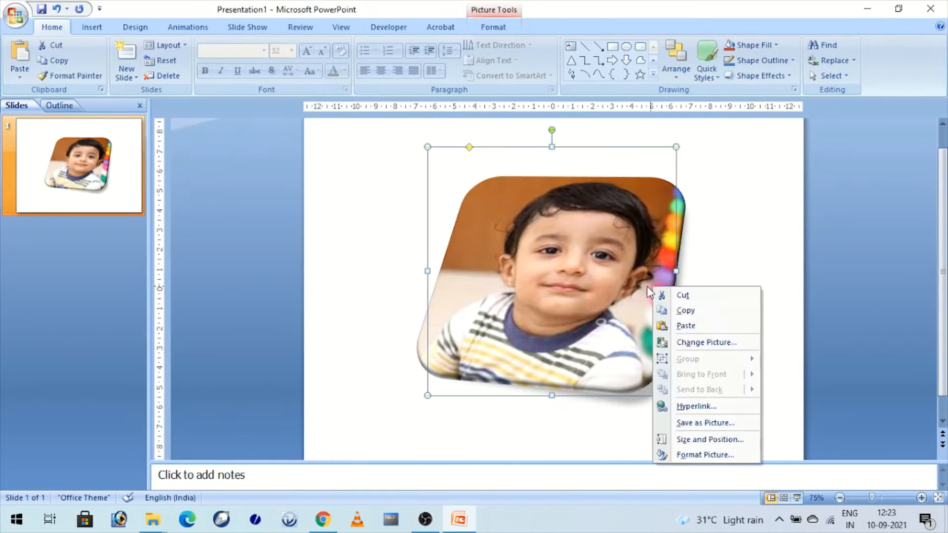
{"action": "left_click", "coordinate": [706, 423]}
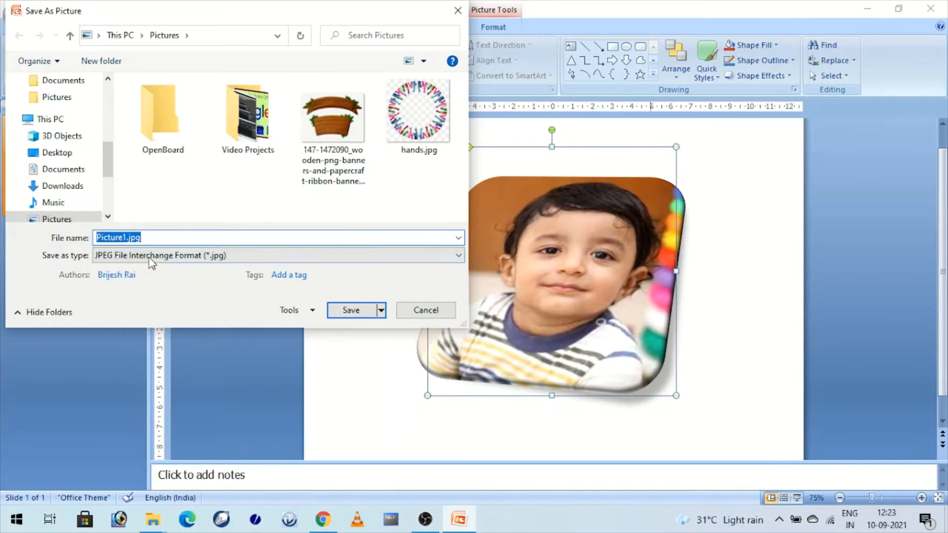
{"action": "left_click", "coordinate": [214, 257]}
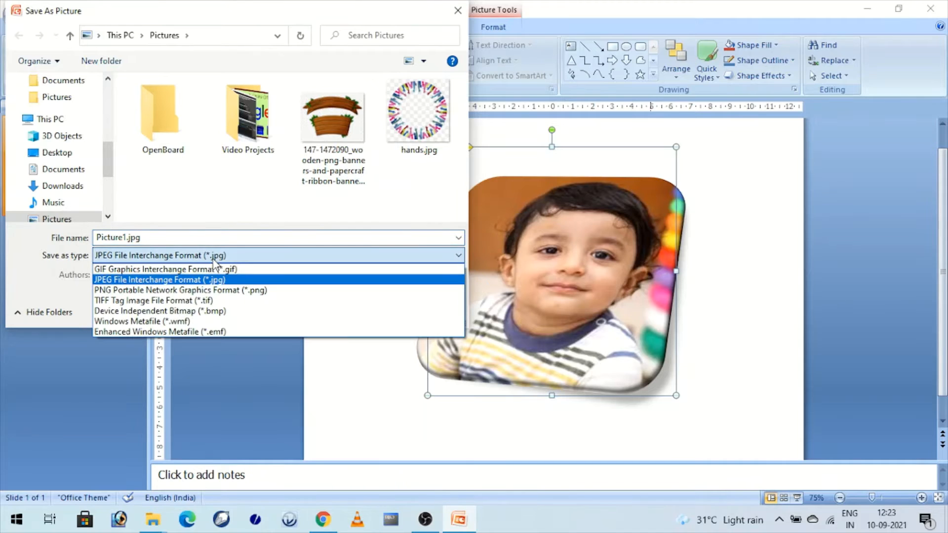
{"action": "left_click", "coordinate": [139, 279]}
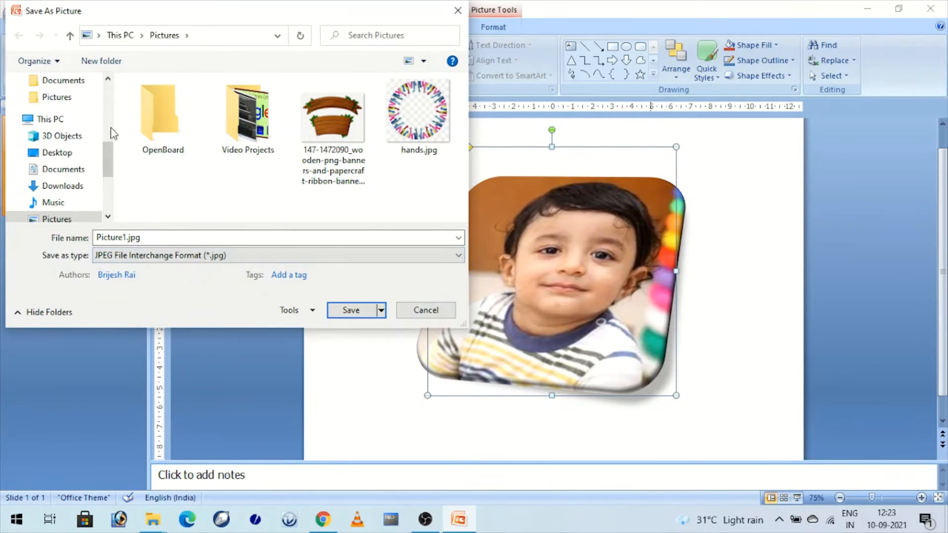
{"action": "left_click_drag", "start_coordinate": [106, 170], "coordinate": [105, 81]}
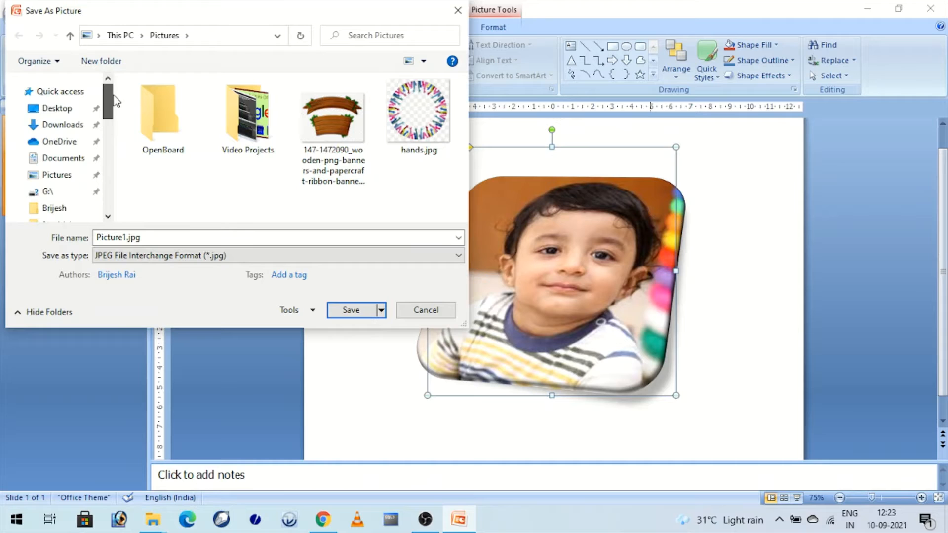
{"action": "left_click", "coordinate": [58, 109]}
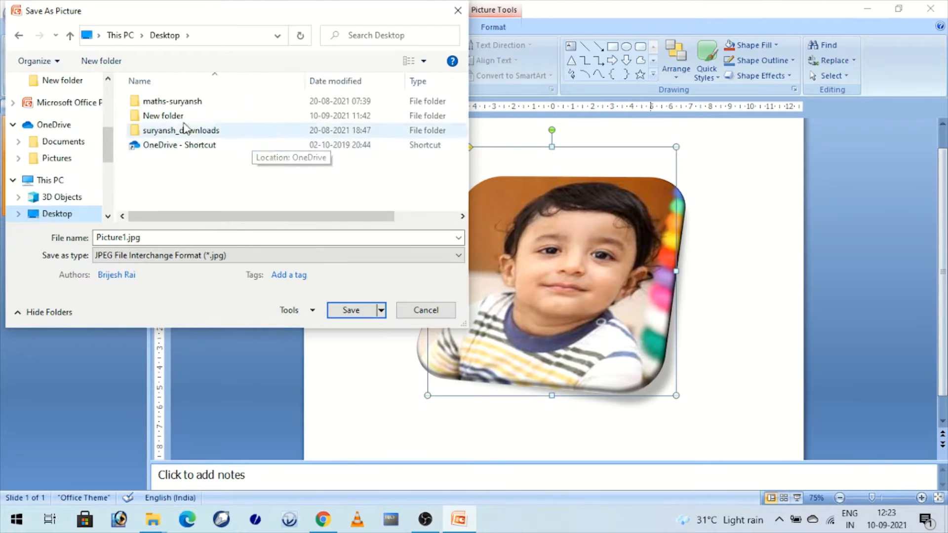
{"action": "double_click", "coordinate": [173, 115]}
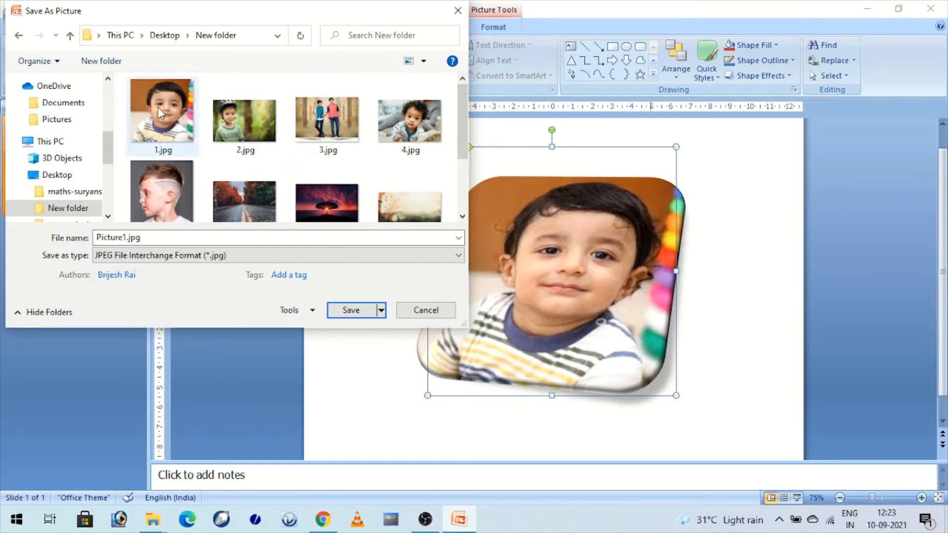
{"action": "left_click", "coordinate": [351, 311]}
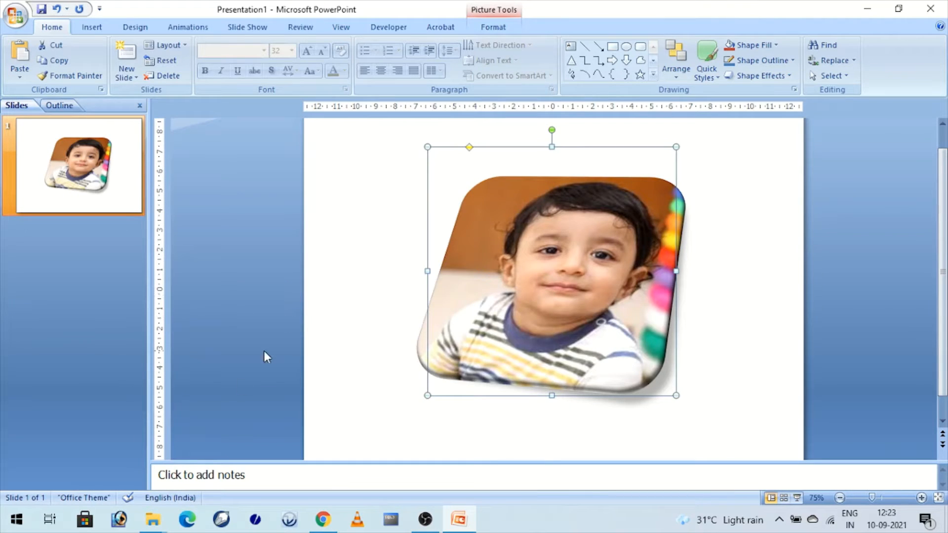
Open the desktop's New folder in File Explorer and view the original 1.jpg in Microsoft Office Picture Manager.
{"action": "left_click", "coordinate": [864, 13]}
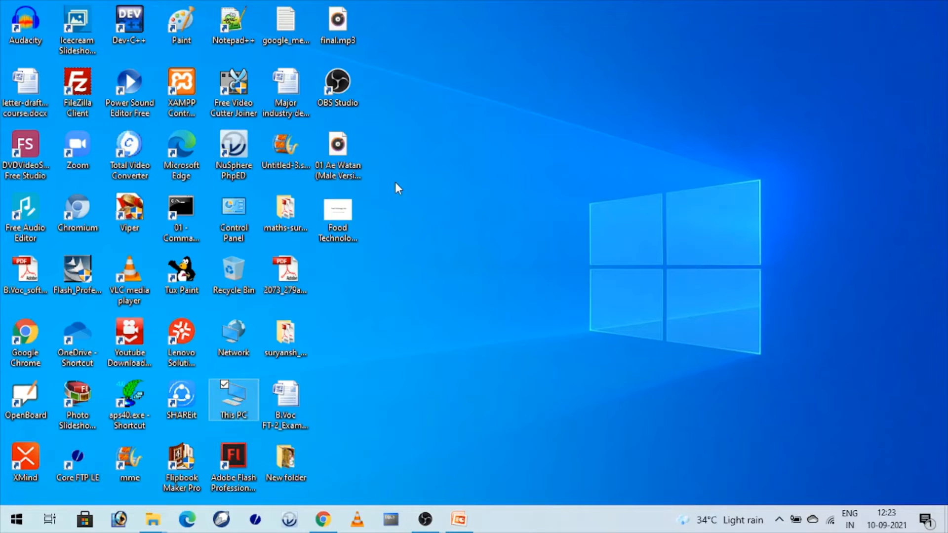
{"action": "left_click", "coordinate": [296, 453]}
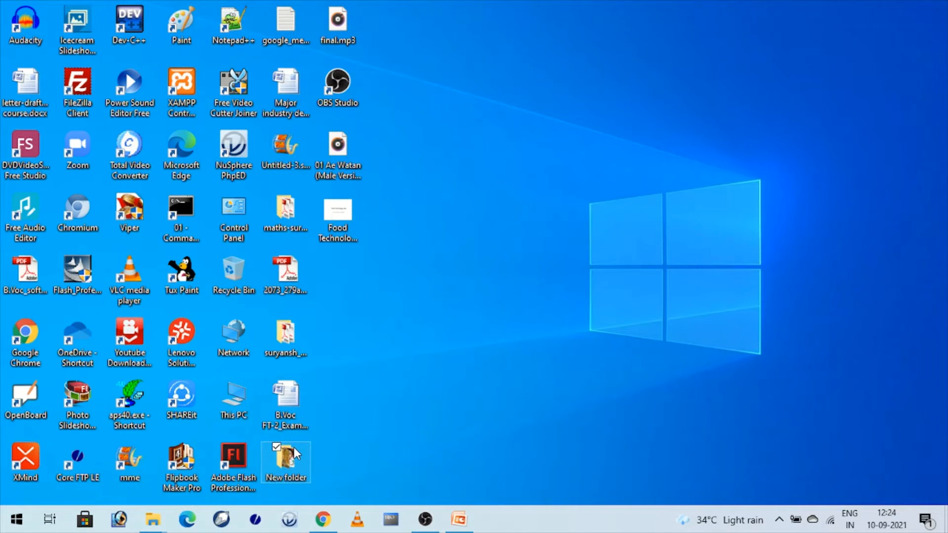
{"action": "double_click", "coordinate": [294, 448]}
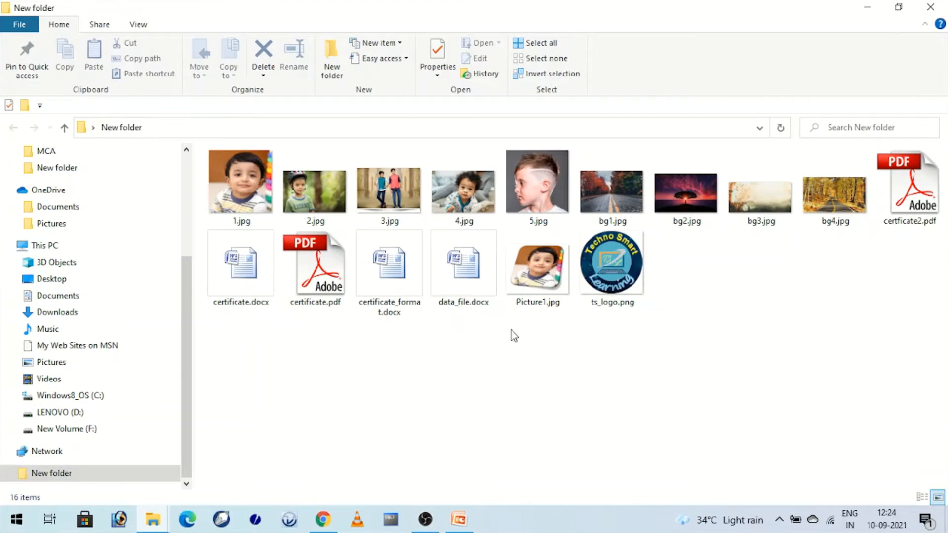
{"action": "right_click", "coordinate": [245, 210]}
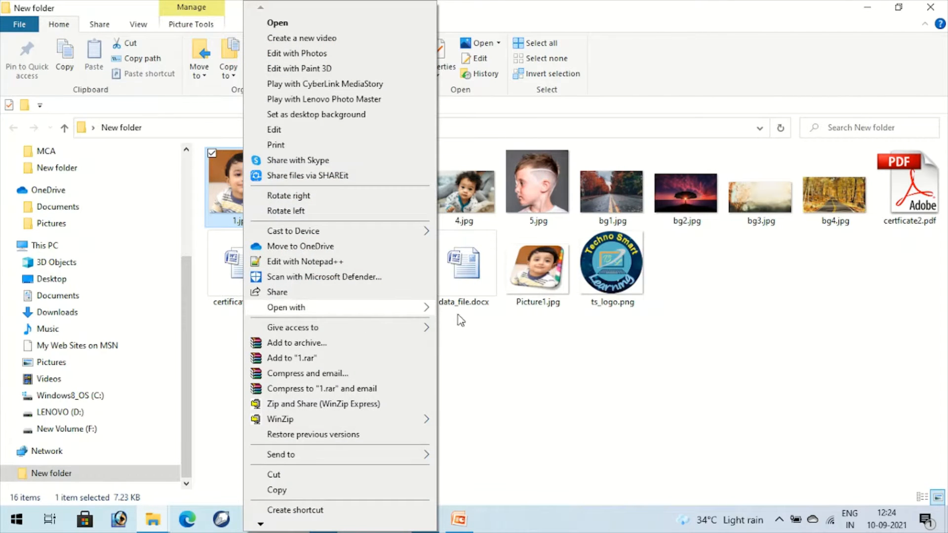
{"action": "mouse_move", "coordinate": [434, 310]}
{"action": "left_click", "coordinate": [481, 340]}
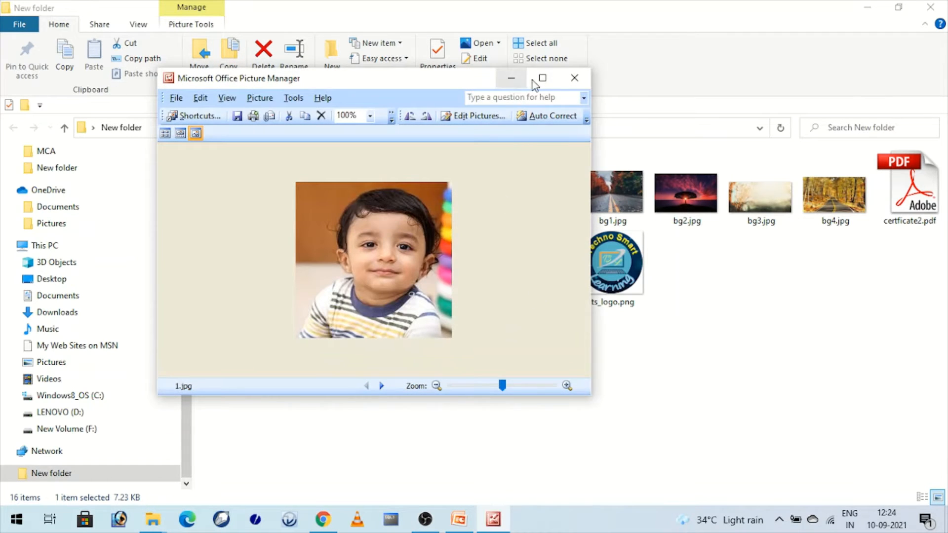
{"action": "left_click", "coordinate": [511, 78]}
Open Picture1.jpg in Microsoft Office Picture Manager and examine it at 123% zoom in a maximized window.
{"action": "left_click", "coordinate": [519, 290]}
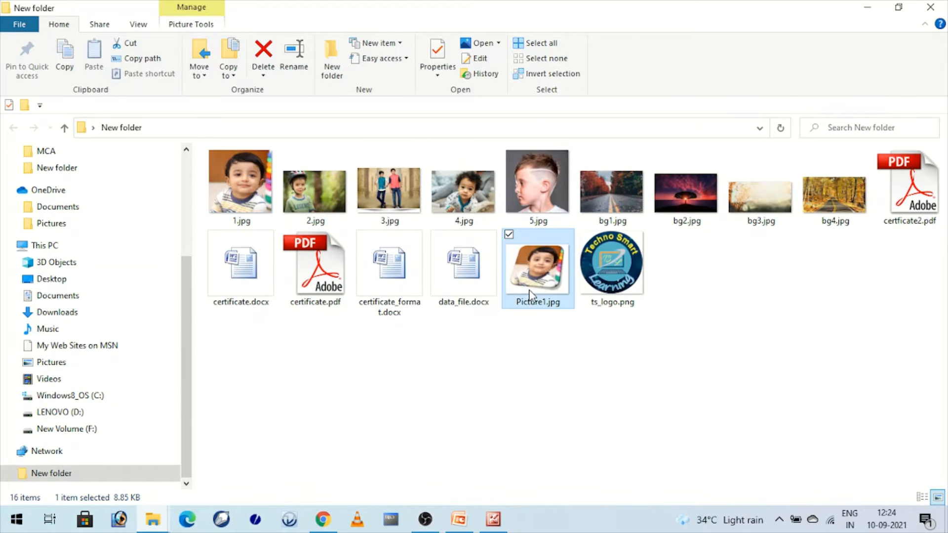
{"action": "right_click", "coordinate": [528, 295]}
{"action": "mouse_move", "coordinate": [652, 310]}
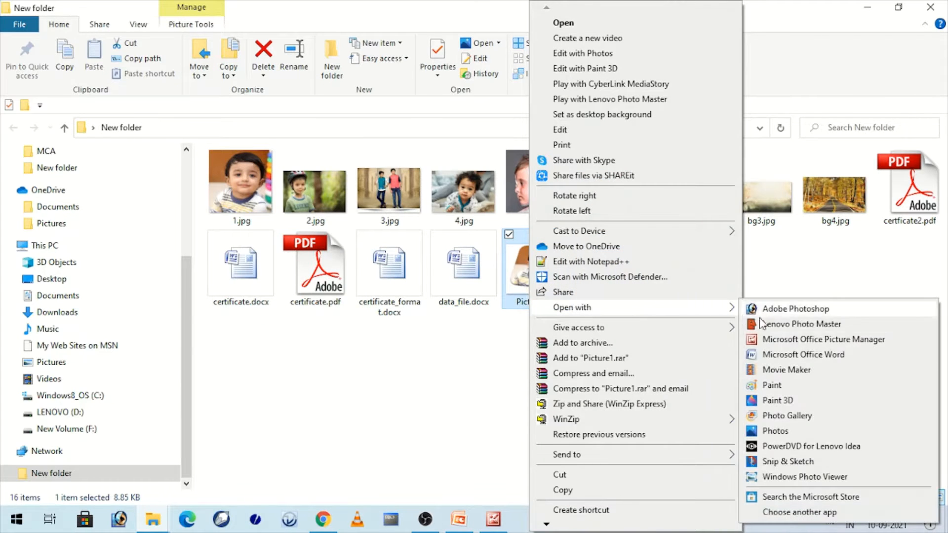
{"action": "left_click", "coordinate": [770, 339]}
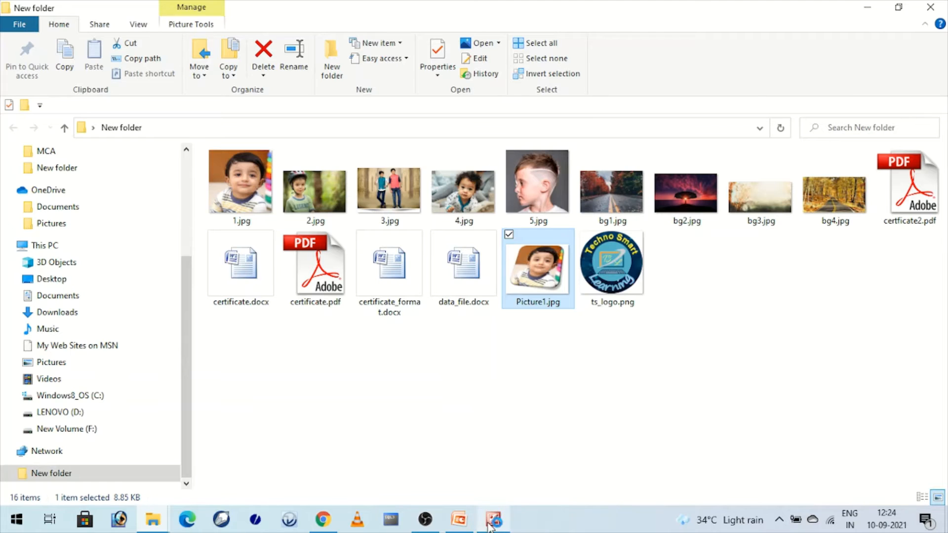
{"action": "mouse_move", "coordinate": [493, 526]}
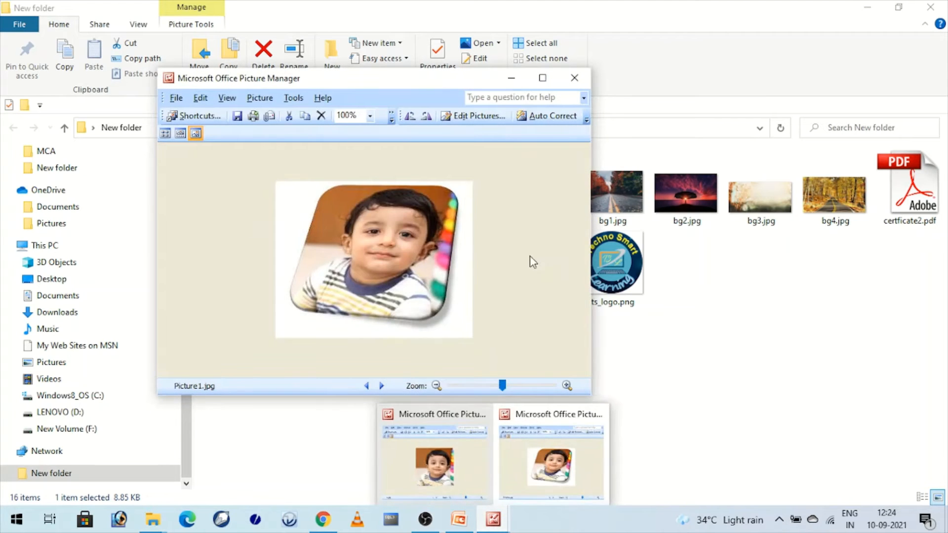
{"action": "left_click_drag", "start_coordinate": [502, 390], "coordinate": [507, 388]}
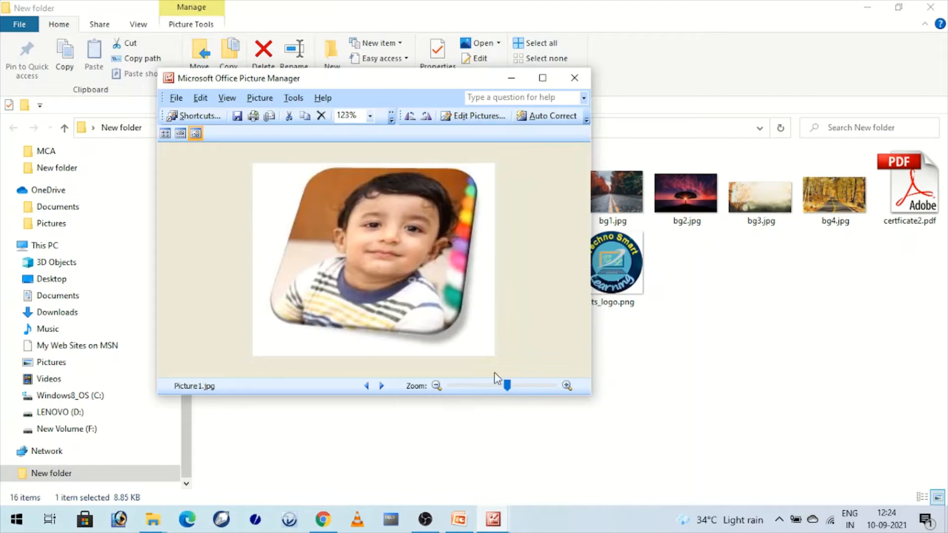
{"action": "left_click", "coordinate": [542, 77]}
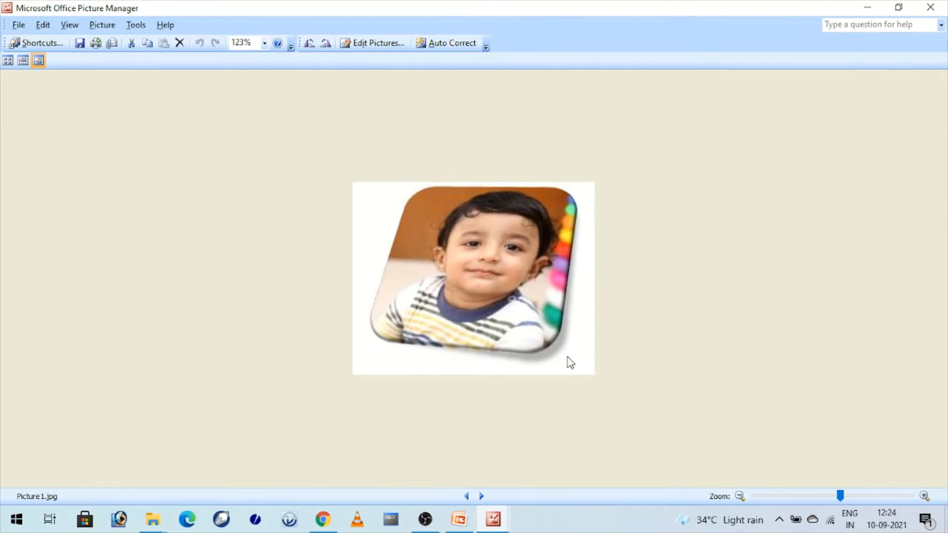
{"action": "left_click", "coordinate": [466, 495]}
{"action": "left_click", "coordinate": [482, 496]}
View the original 1.jpg maximized at 141% zoom and compare it with the saved Picture1.jpg.
{"action": "mouse_move", "coordinate": [493, 521]}
{"action": "left_click", "coordinate": [461, 477]}
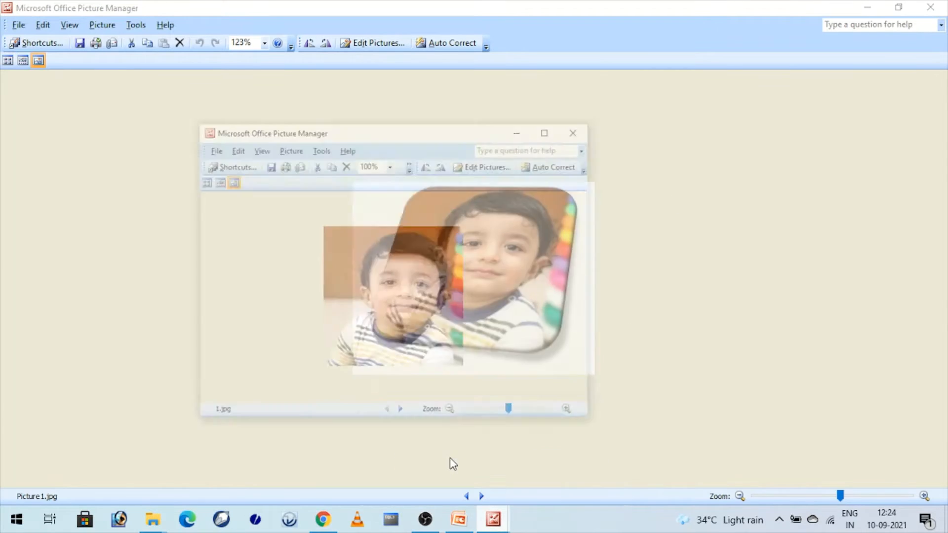
{"action": "left_click", "coordinate": [543, 78]}
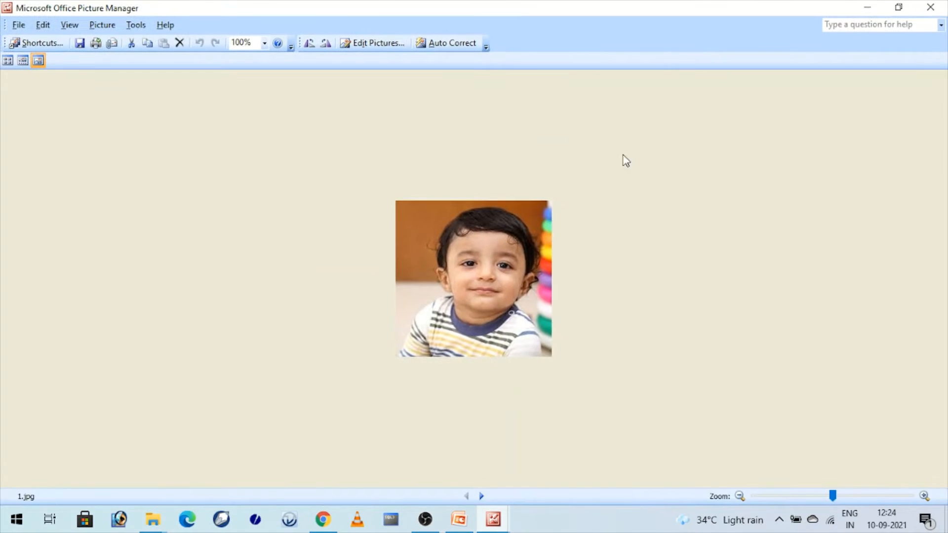
{"action": "scroll", "coordinate": [715, 334], "scroll_direction": "up", "scroll_amount": 2}
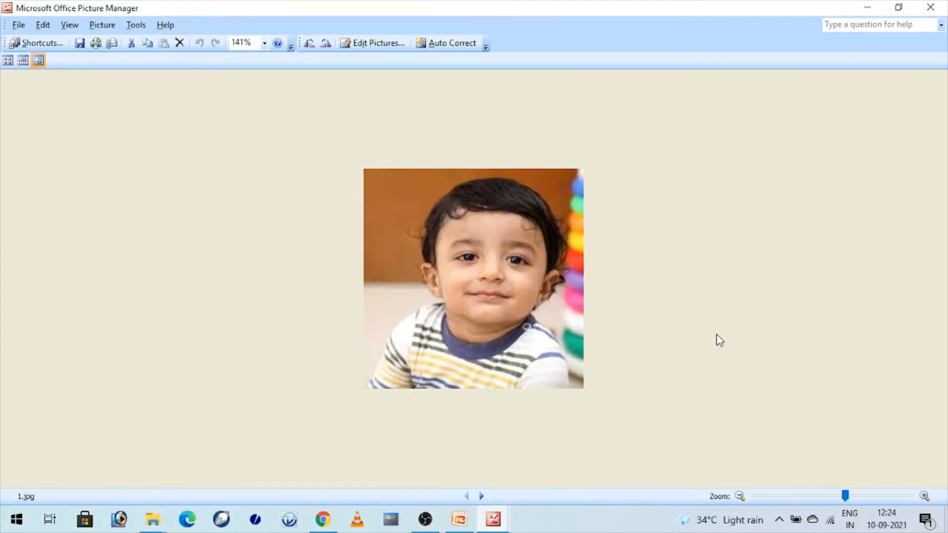
{"action": "left_click", "coordinate": [868, 8]}
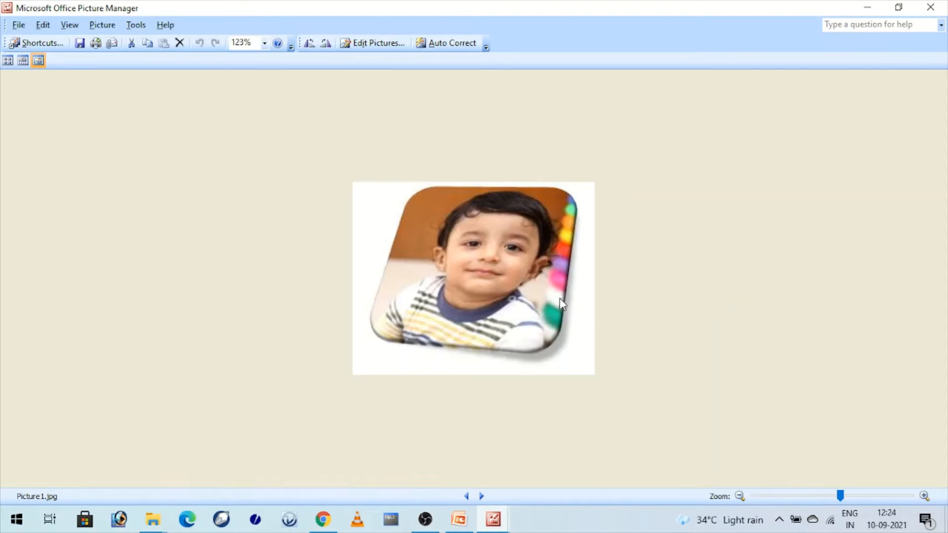
{"action": "mouse_move", "coordinate": [549, 322]}
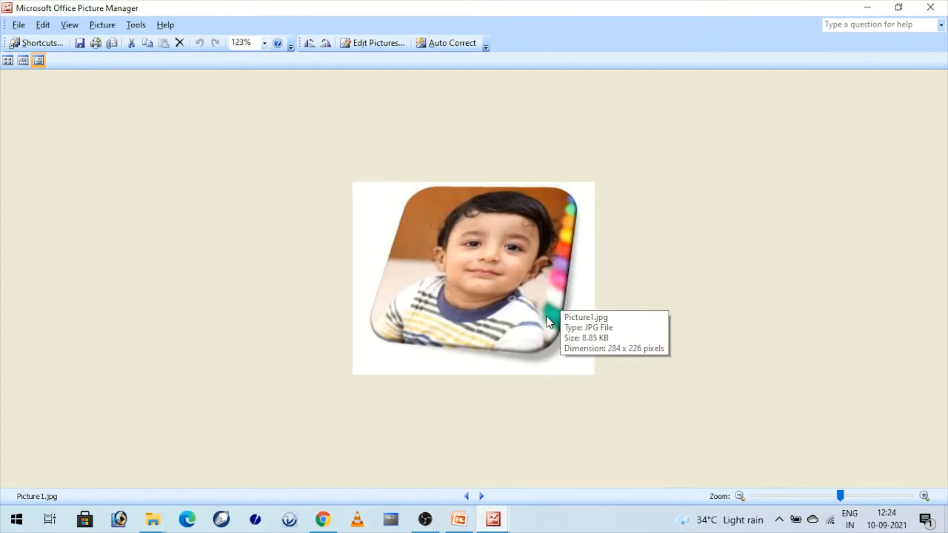
Switch to PowerPoint and save the styled picture as Picture2.png in PNG Portable Network Graphics format in New folder.
{"action": "left_click", "coordinate": [463, 527]}
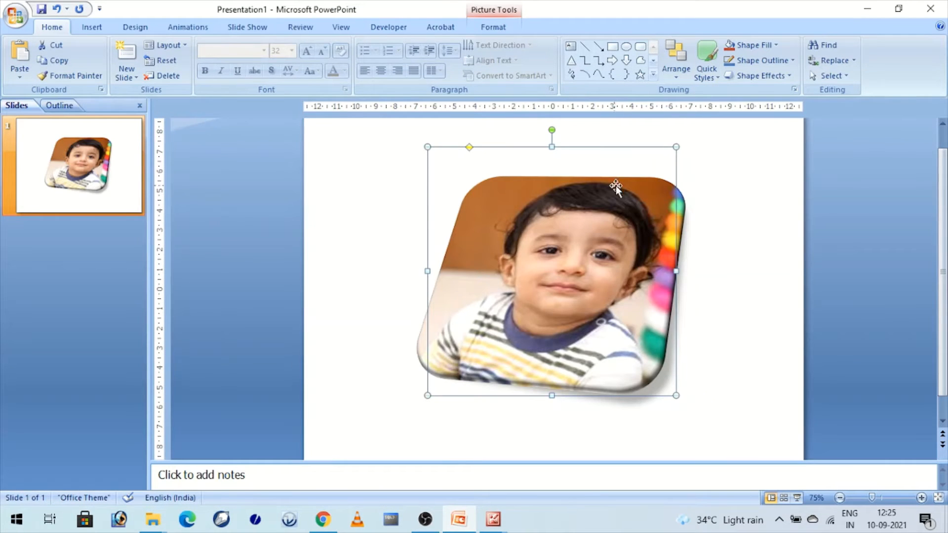
{"action": "right_click", "coordinate": [615, 188]}
{"action": "left_click", "coordinate": [669, 312]}
{"action": "left_click", "coordinate": [127, 256]}
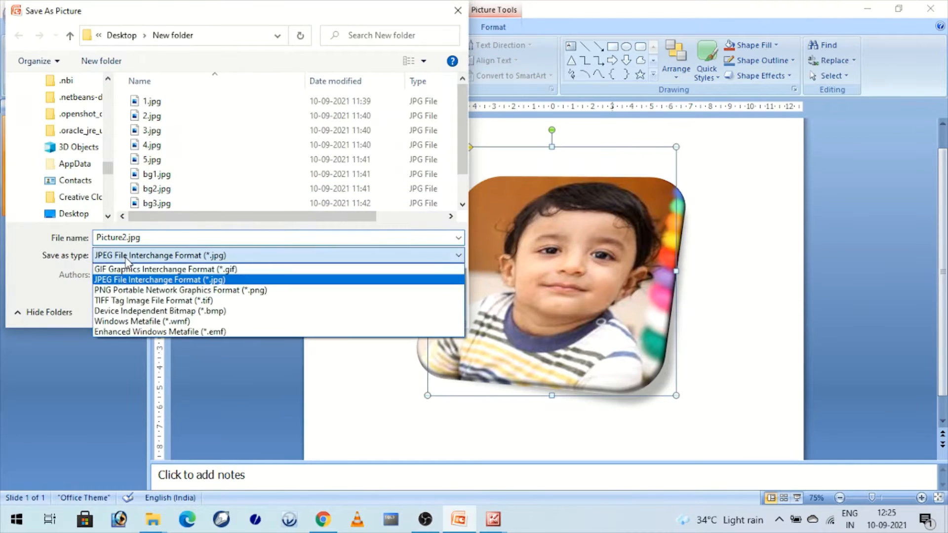
{"action": "left_click", "coordinate": [117, 290]}
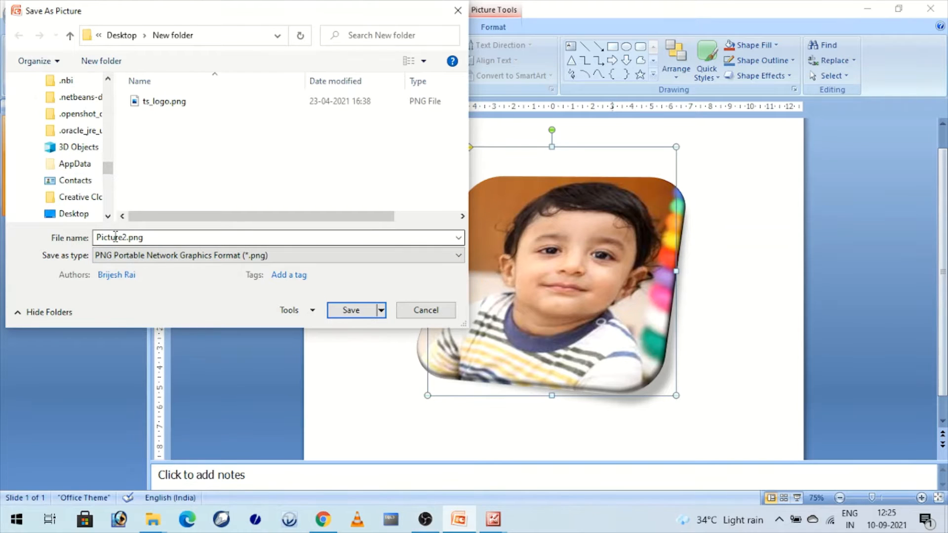
{"action": "left_click", "coordinate": [348, 312]}
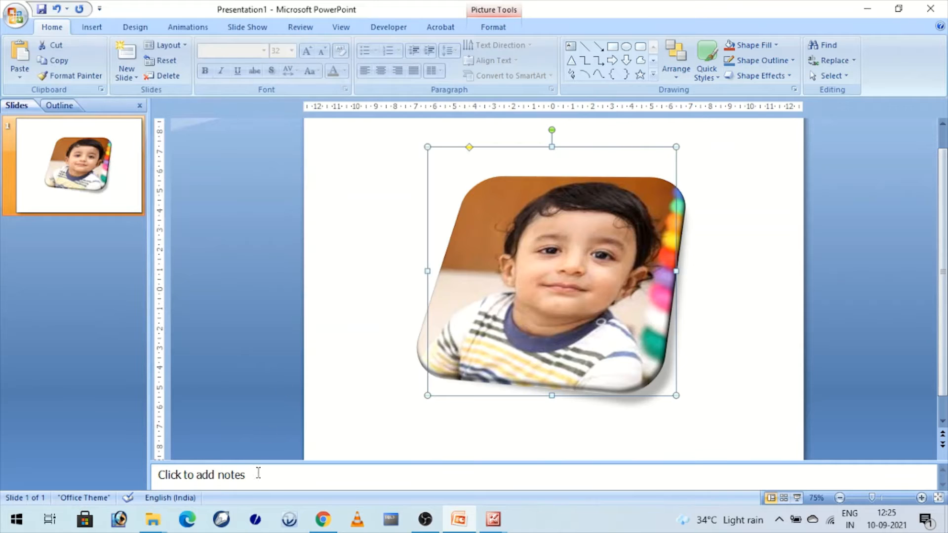
Switch to the New folder window in File Explorer and open Picture2.png in Microsoft Office Picture Manager.
{"action": "mouse_move", "coordinate": [163, 528]}
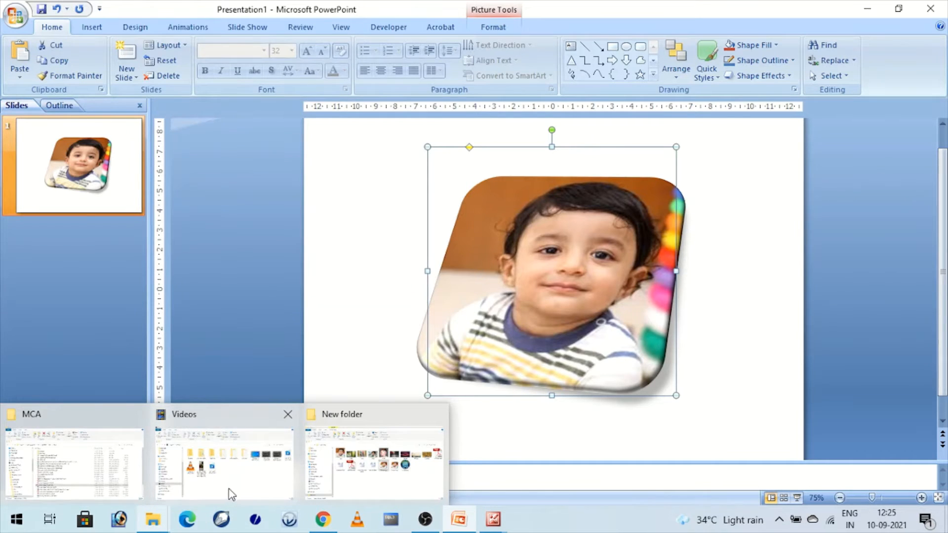
{"action": "left_click", "coordinate": [367, 477]}
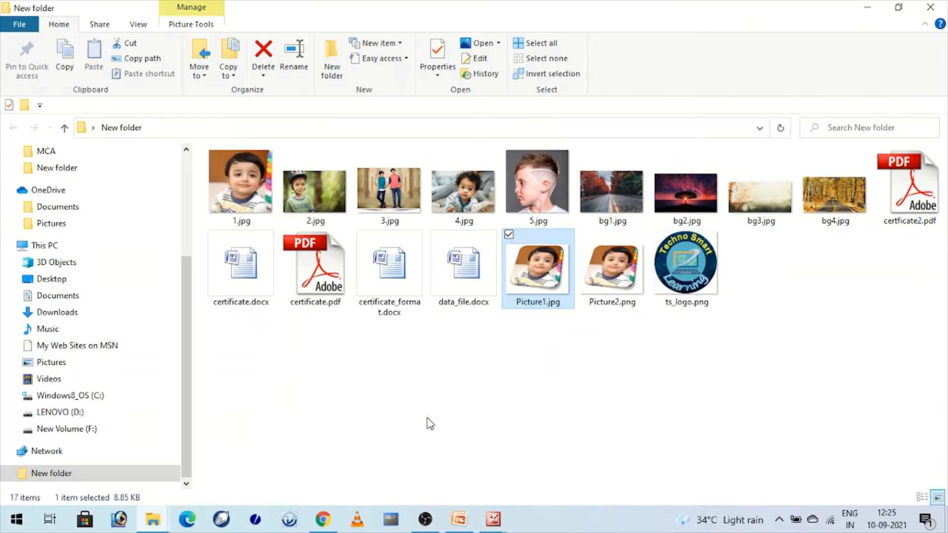
{"action": "left_click", "coordinate": [502, 395]}
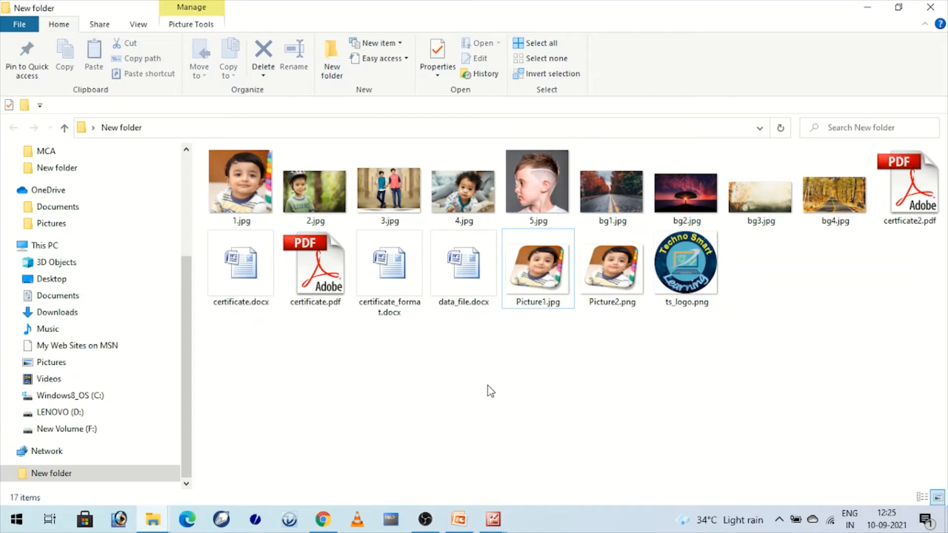
{"action": "left_click", "coordinate": [603, 288]}
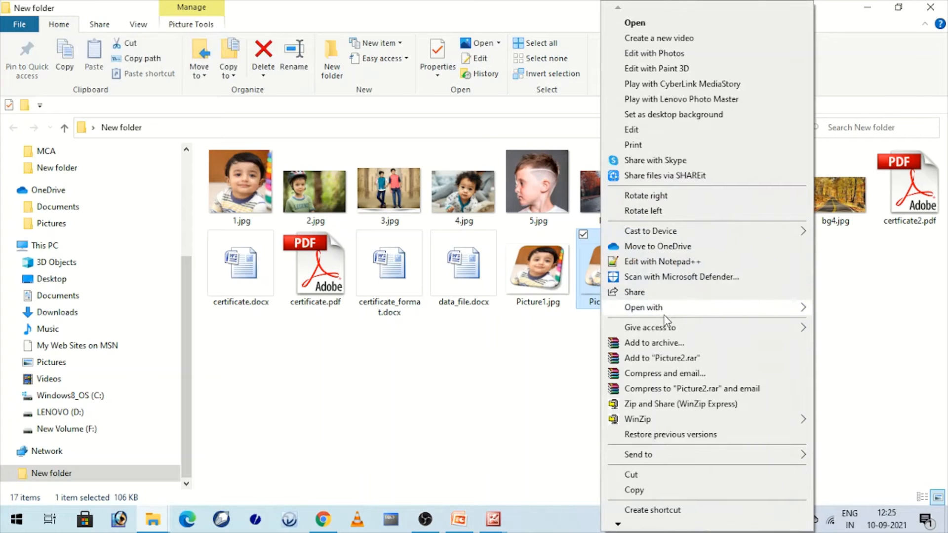
{"action": "mouse_move", "coordinate": [684, 309]}
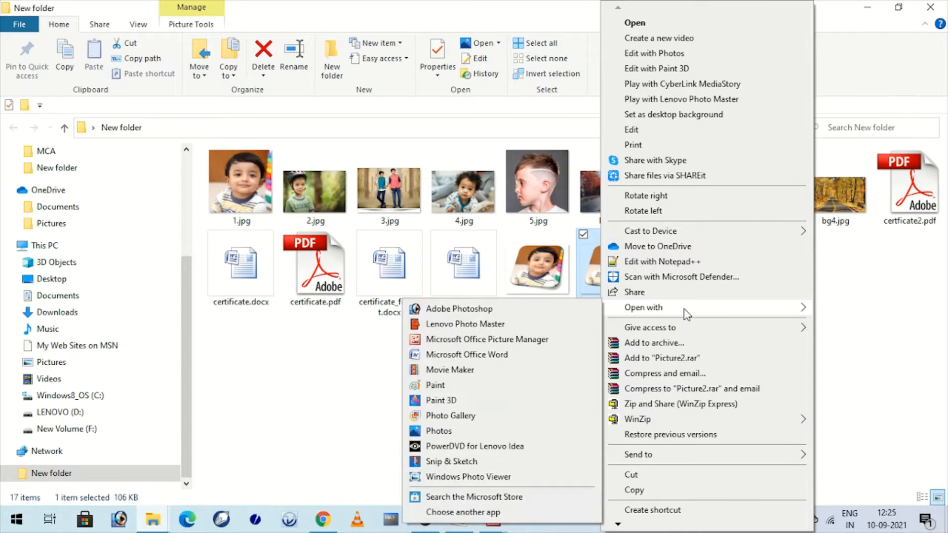
{"action": "left_click", "coordinate": [537, 345]}
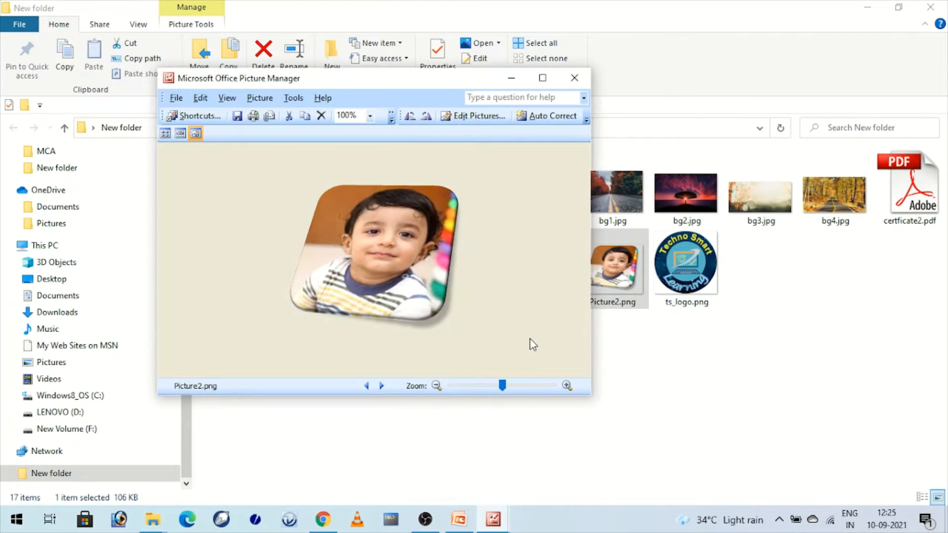
View Picture2.png in a maximized window, and switch to PowerPoint to delete the styled picture from the slide.
{"action": "left_click", "coordinate": [542, 78]}
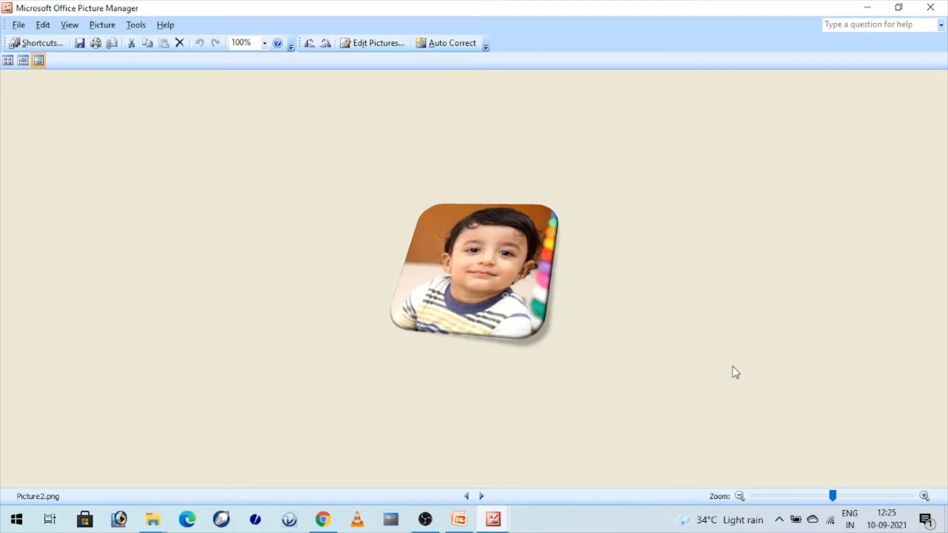
{"action": "left_click", "coordinate": [459, 519]}
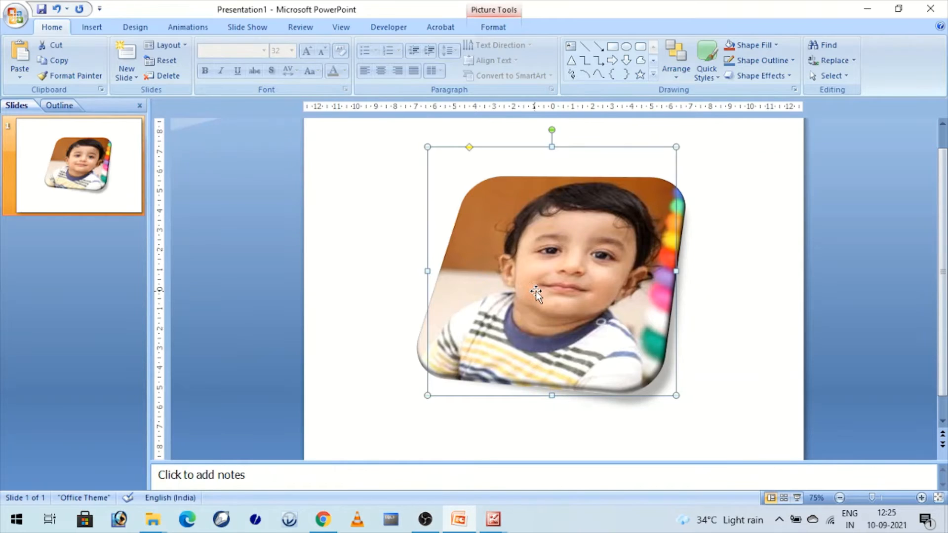
{"action": "key", "text": "Delete"}
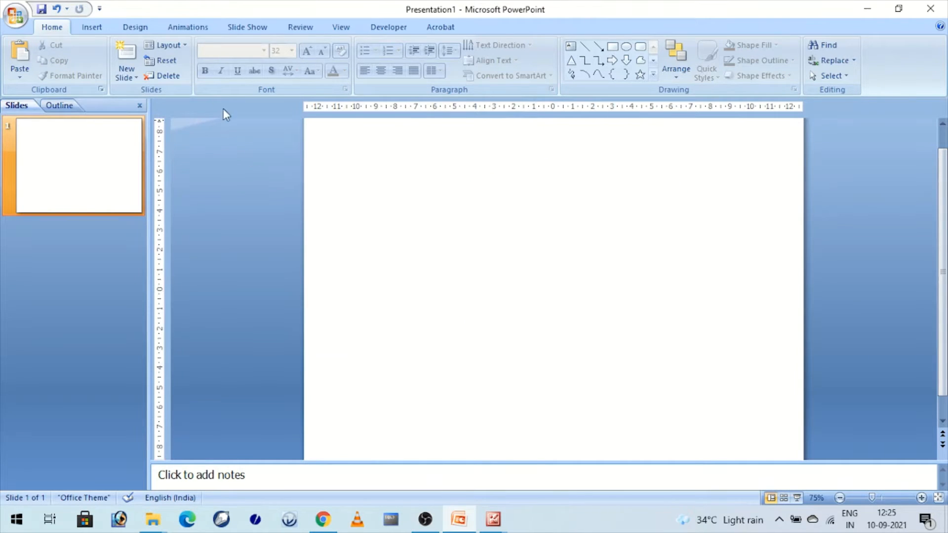
Draw a 24-point star about 11 cm wide near the middle of the empty slide.
{"action": "left_click", "coordinate": [92, 27]}
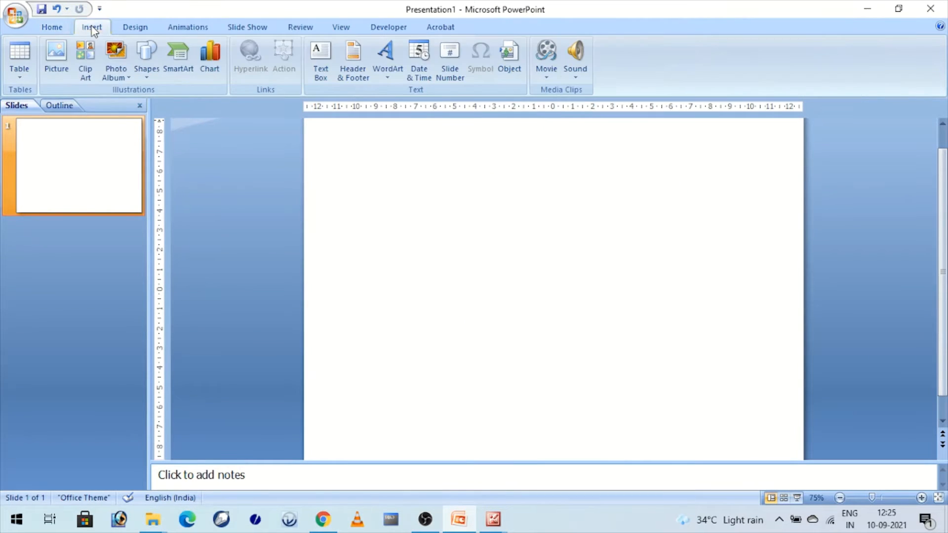
{"action": "left_click", "coordinate": [148, 74]}
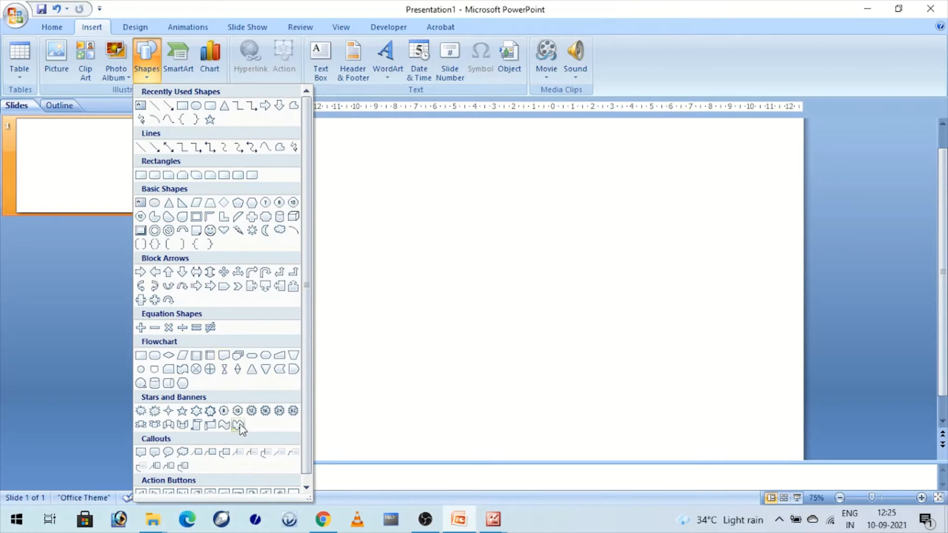
{"action": "left_click", "coordinate": [279, 412]}
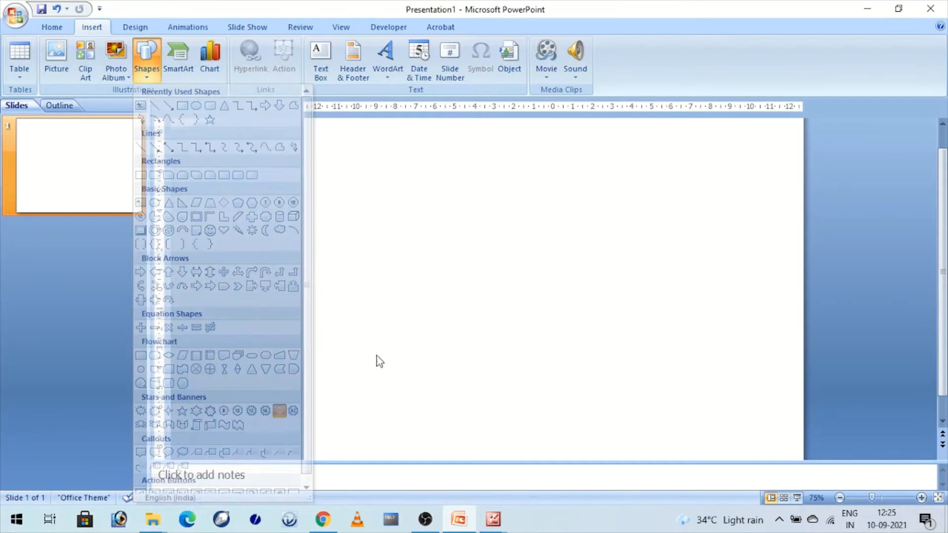
{"action": "mouse_move", "coordinate": [452, 185]}
{"action": "left_mouse_down"}
{"action": "mouse_move", "coordinate": [628, 341]}
{"action": "mouse_move", "coordinate": [649, 384]}
{"action": "mouse_move", "coordinate": [672, 396]}
{"action": "left_mouse_up"}
{"action": "left_click", "coordinate": [696, 332]}
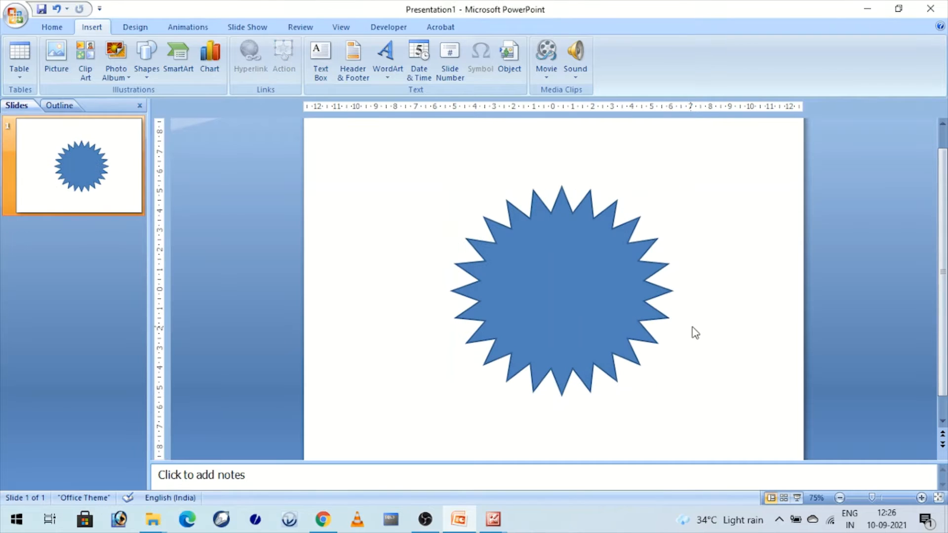
Fill the star shape with the picture 1.jpg from New folder.
{"action": "right_click", "coordinate": [524, 249]}
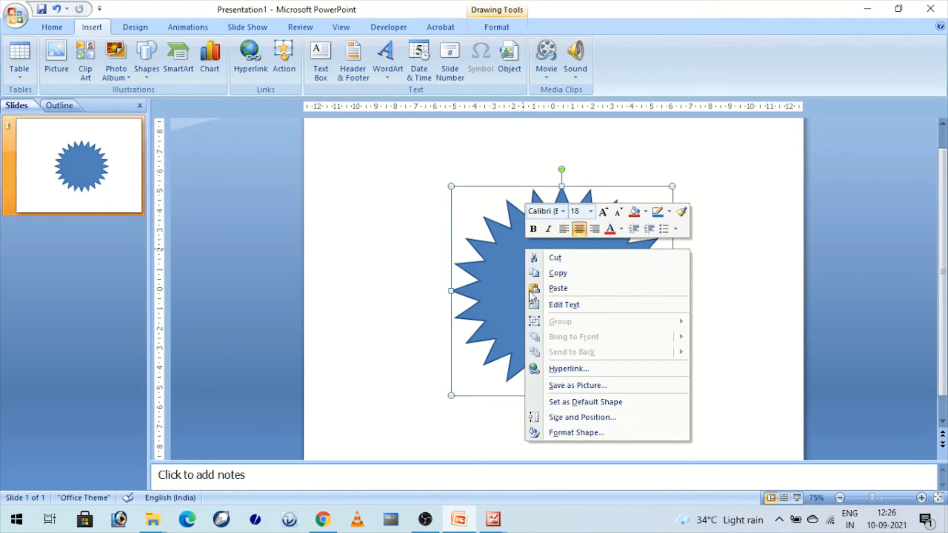
{"action": "left_click", "coordinate": [587, 433]}
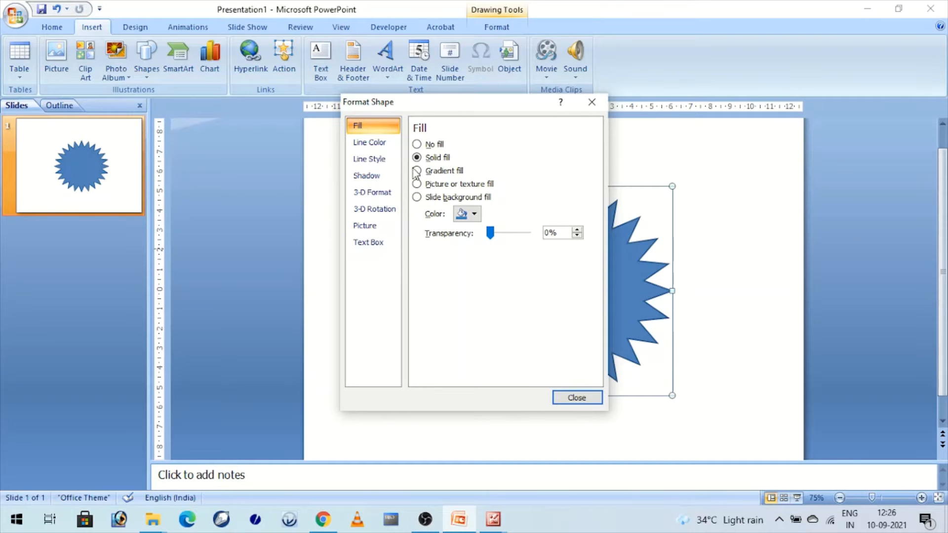
{"action": "left_click", "coordinate": [418, 183]}
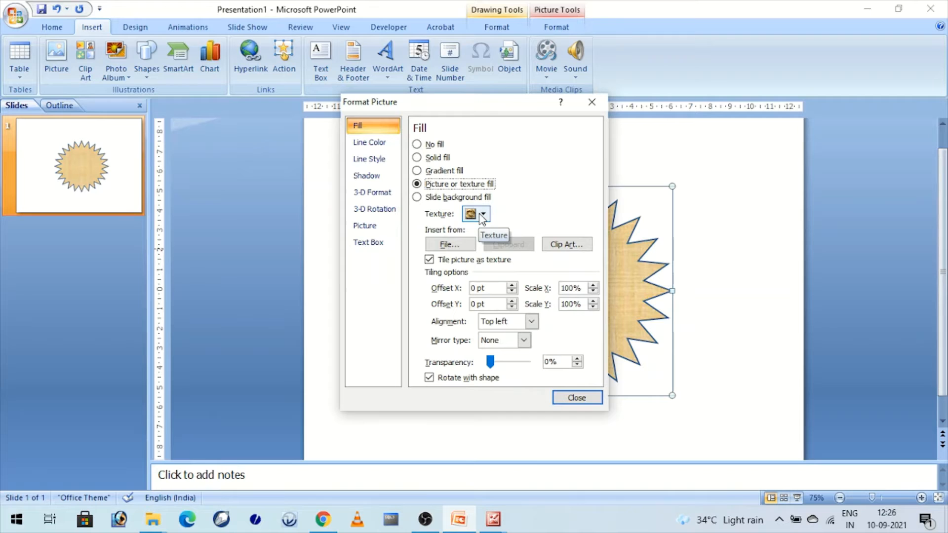
{"action": "left_click", "coordinate": [462, 247]}
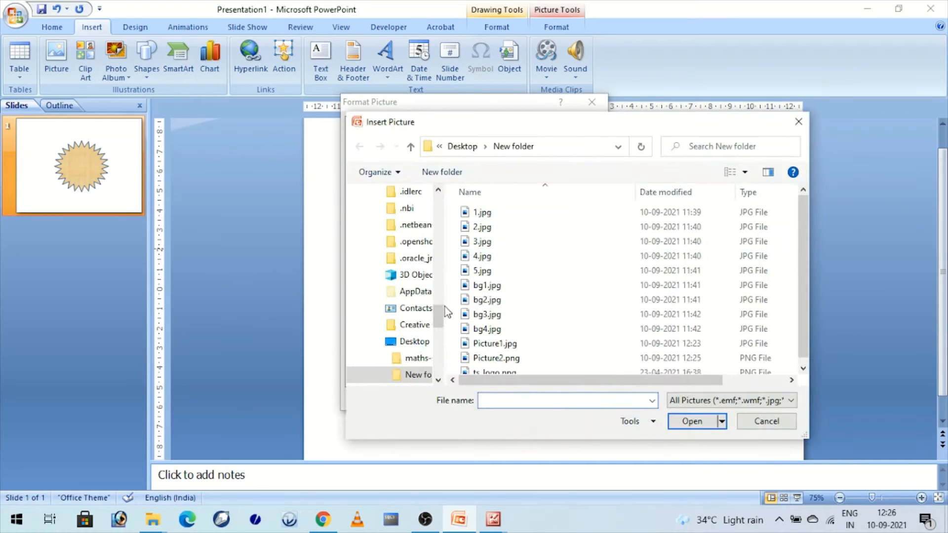
{"action": "double_click", "coordinate": [481, 213]}
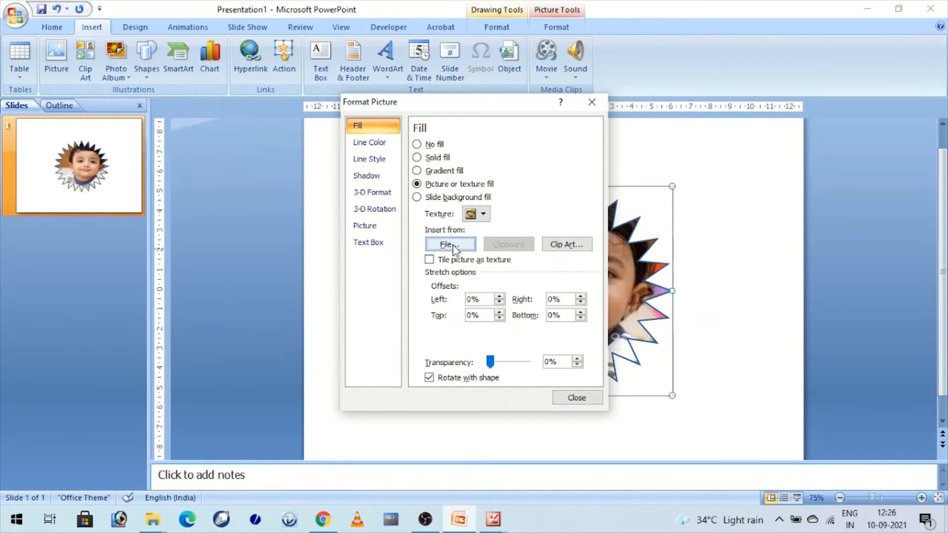
{"action": "left_click", "coordinate": [568, 404]}
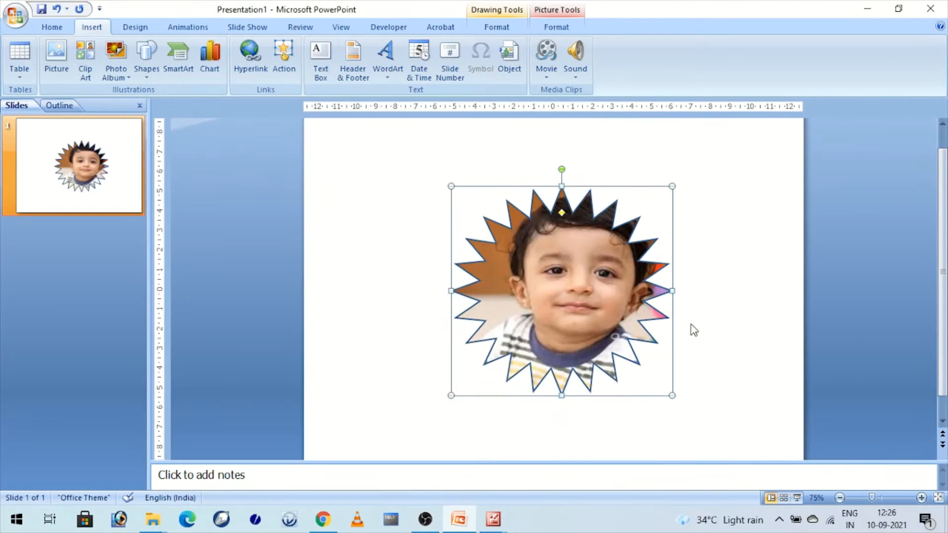
Enlarge the picture-filled star to about 13 cm wide and 12 cm high, and shift it slightly left.
{"action": "left_click", "coordinate": [716, 296]}
{"action": "left_click", "coordinate": [644, 244]}
{"action": "left_click_drag", "start_coordinate": [672, 186], "coordinate": [711, 163]}
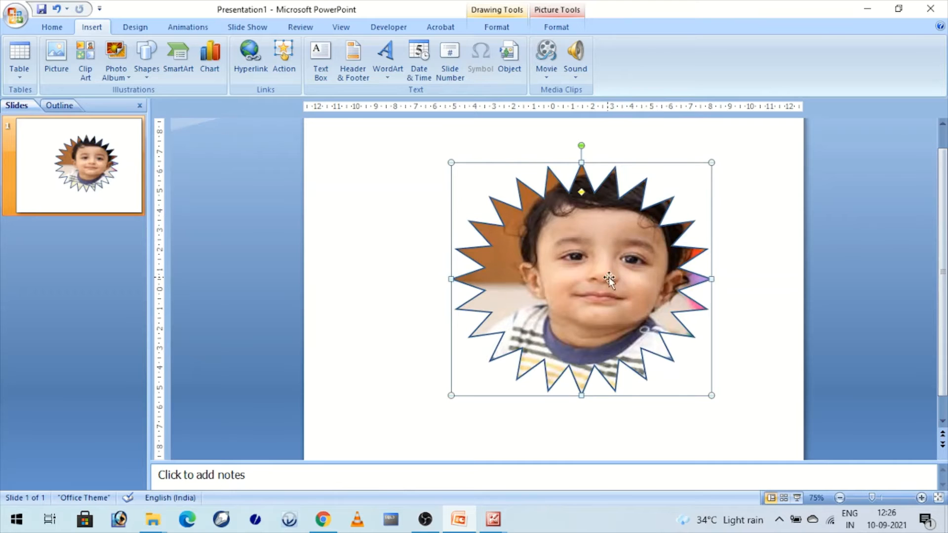
{"action": "left_click_drag", "start_coordinate": [591, 282], "coordinate": [583, 281]}
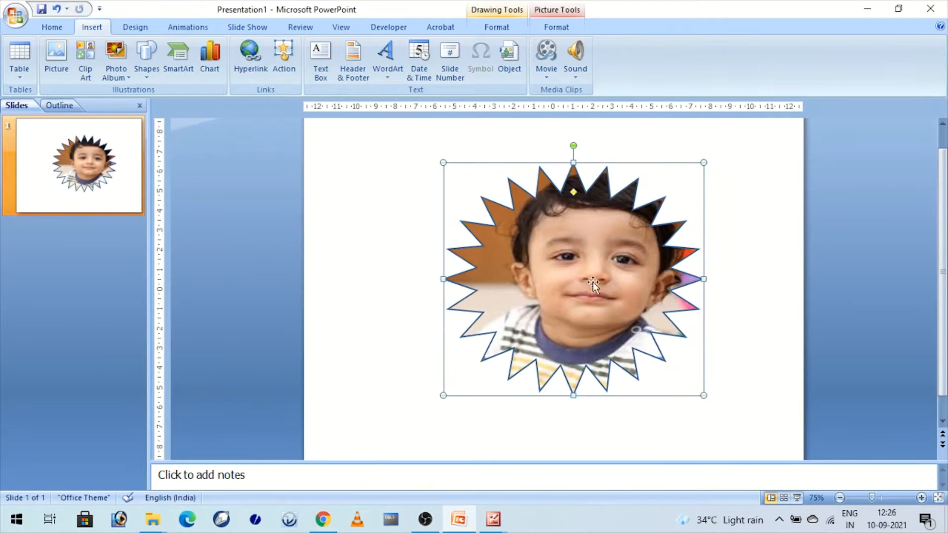
Stretch the star upward to about 13 cm high and rotate it about 30° counterclockwise.
{"action": "left_click", "coordinate": [773, 231]}
{"action": "left_click", "coordinate": [621, 241]}
{"action": "left_click_drag", "start_coordinate": [572, 158], "coordinate": [573, 142]}
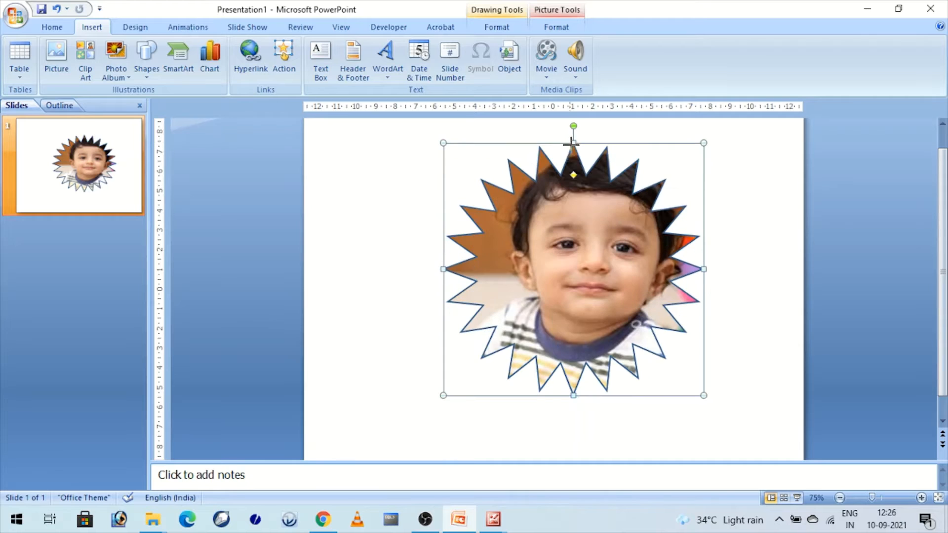
{"action": "left_click", "coordinate": [740, 243]}
{"action": "left_click_drag", "start_coordinate": [599, 205], "coordinate": [599, 208]}
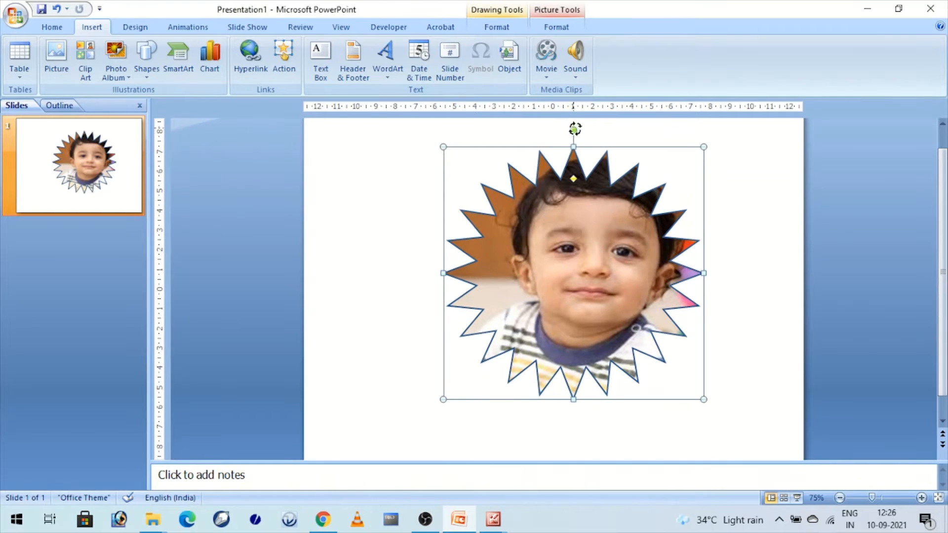
{"action": "left_click_drag", "start_coordinate": [575, 129], "coordinate": [502, 148]}
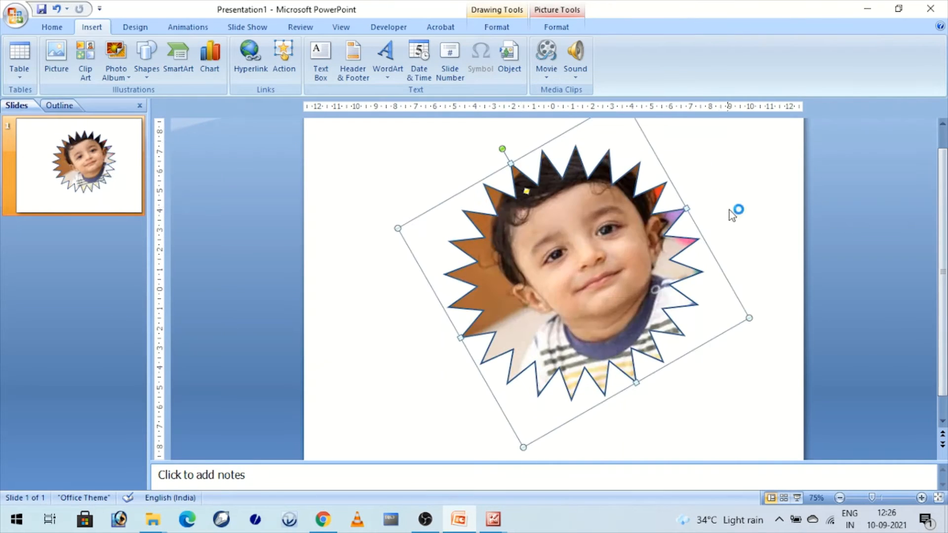
{"action": "left_click", "coordinate": [761, 218]}
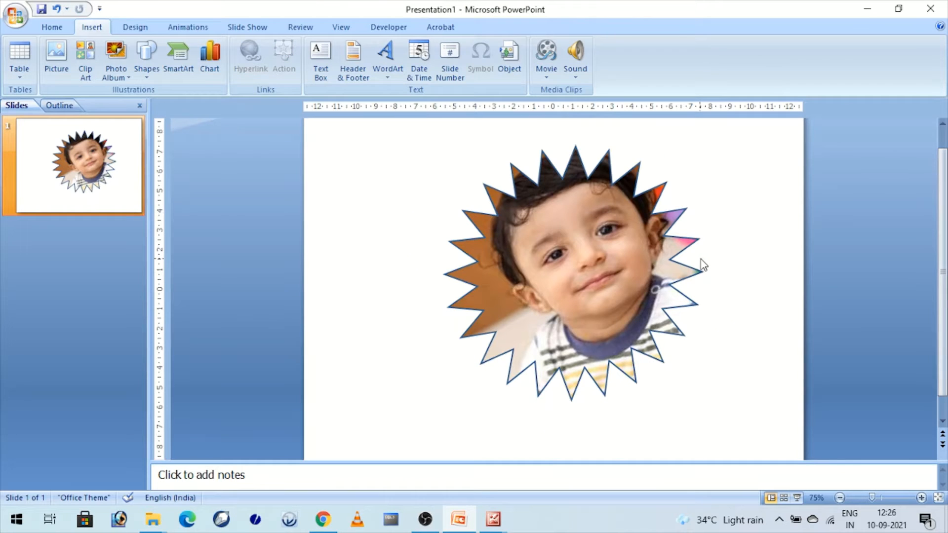
{"action": "left_click", "coordinate": [614, 261]}
{"action": "right_click", "coordinate": [614, 261]}
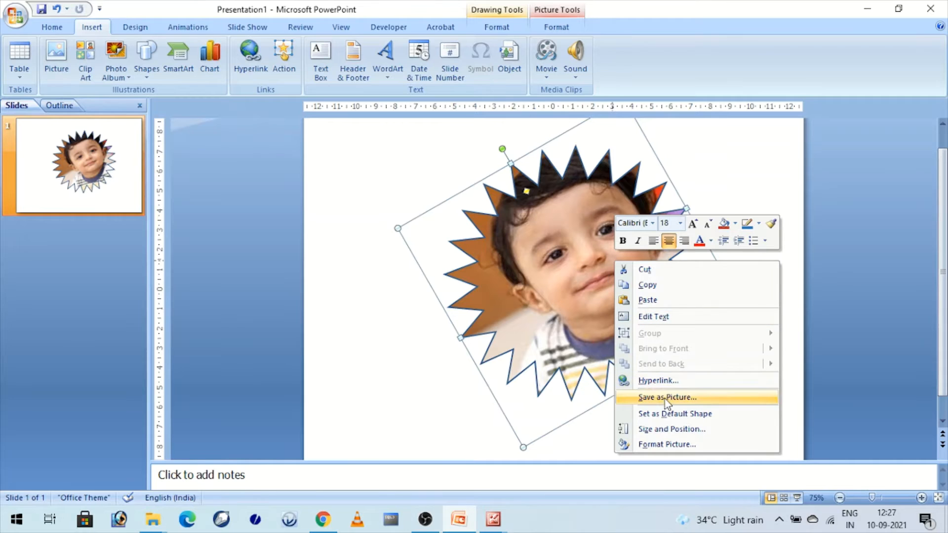
{"action": "left_click", "coordinate": [641, 397]}
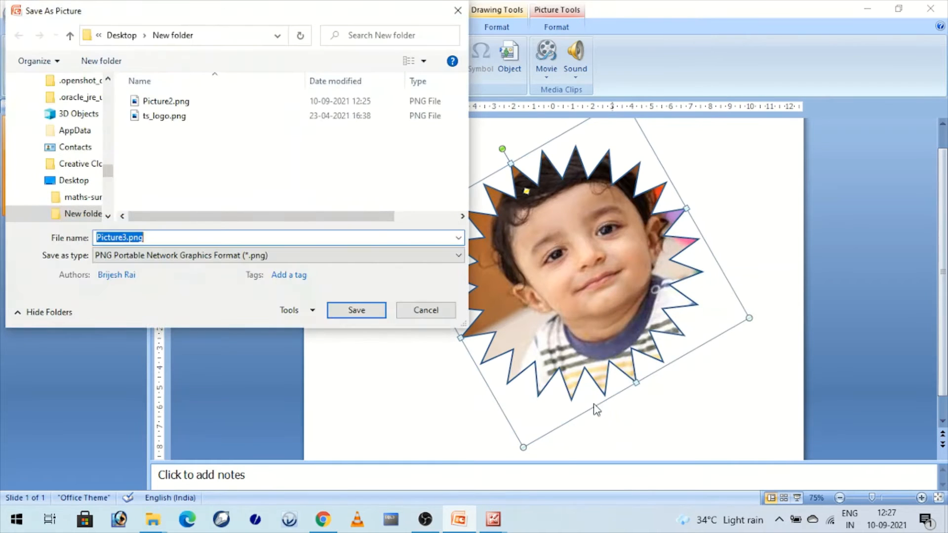
{"action": "left_click", "coordinate": [458, 10]}
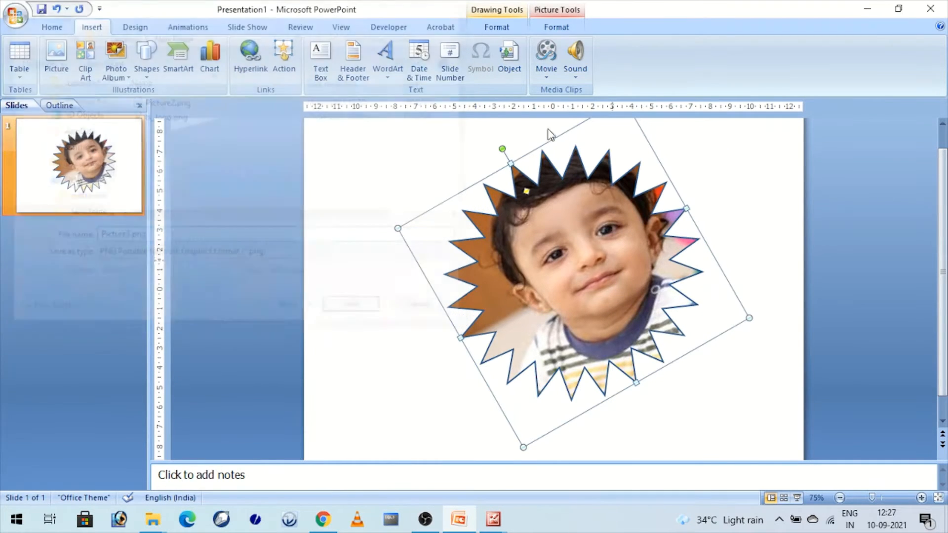
Remove the outline of the picture-filled star by setting its line color to No line.
{"action": "right_click", "coordinate": [531, 179]}
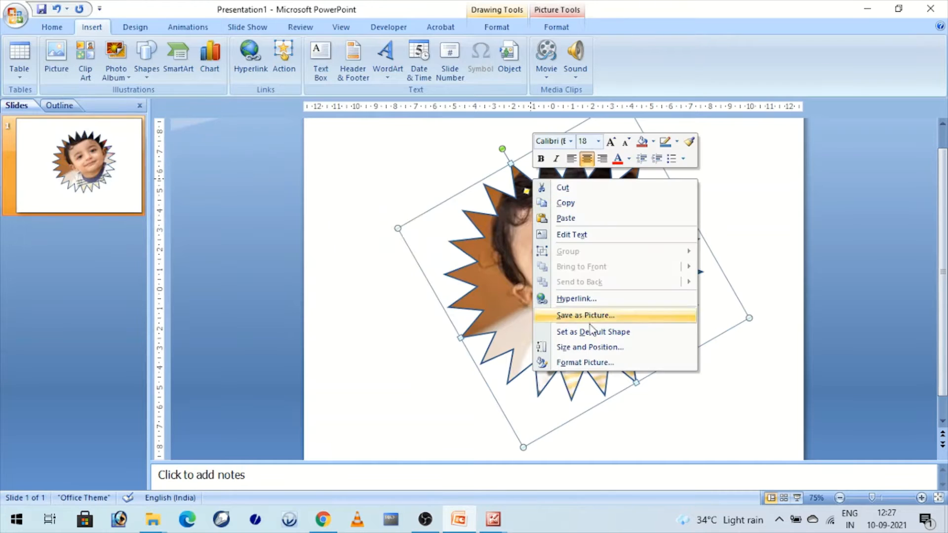
{"action": "left_click", "coordinate": [570, 357]}
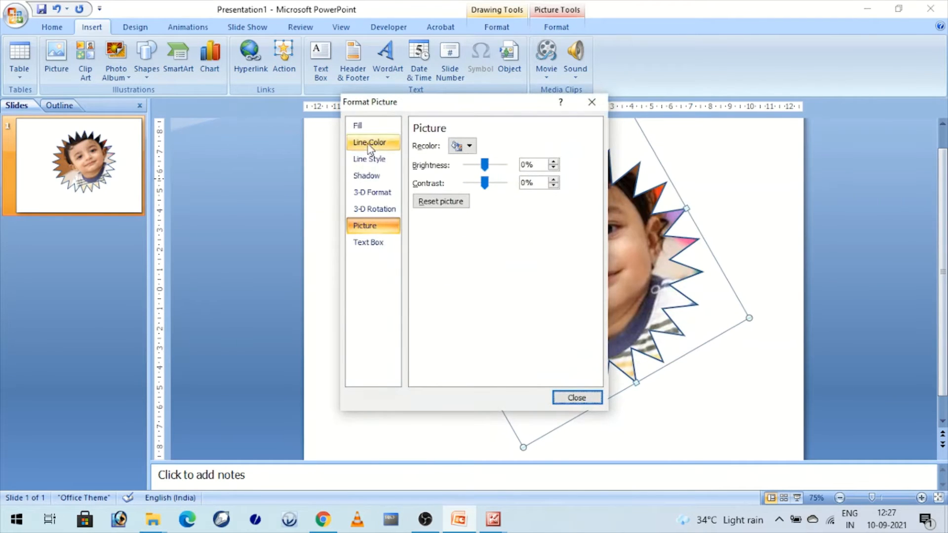
{"action": "left_click", "coordinate": [361, 127]}
{"action": "left_click", "coordinate": [367, 143]}
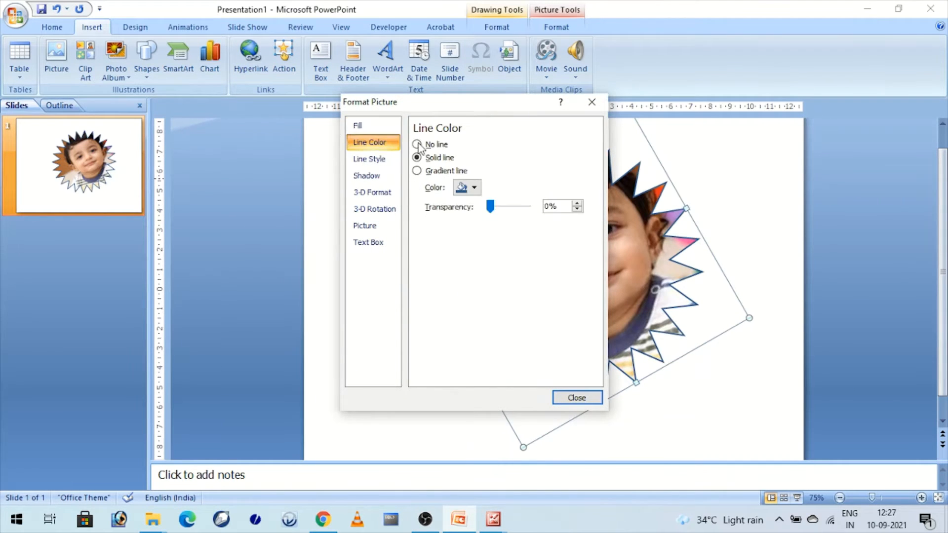
{"action": "left_click", "coordinate": [438, 146]}
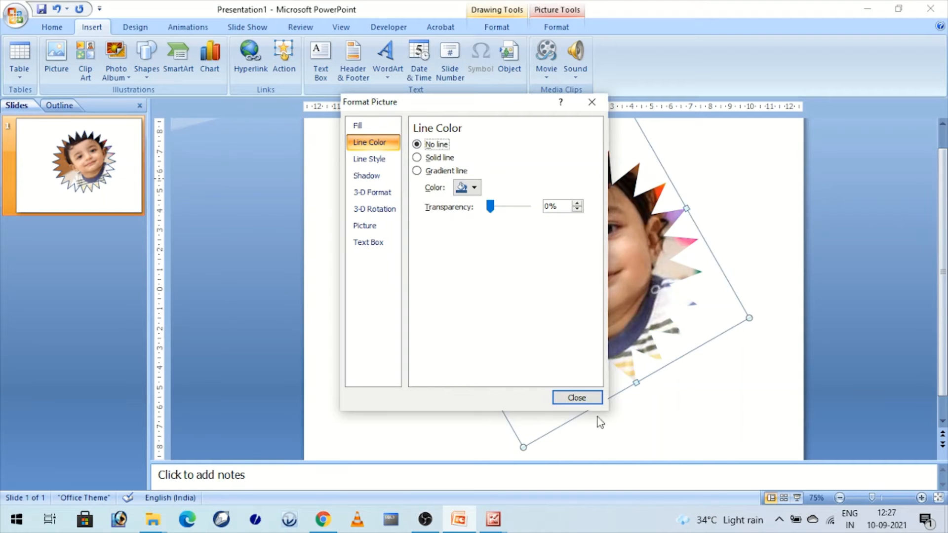
{"action": "left_click", "coordinate": [592, 396]}
{"action": "left_click", "coordinate": [710, 439]}
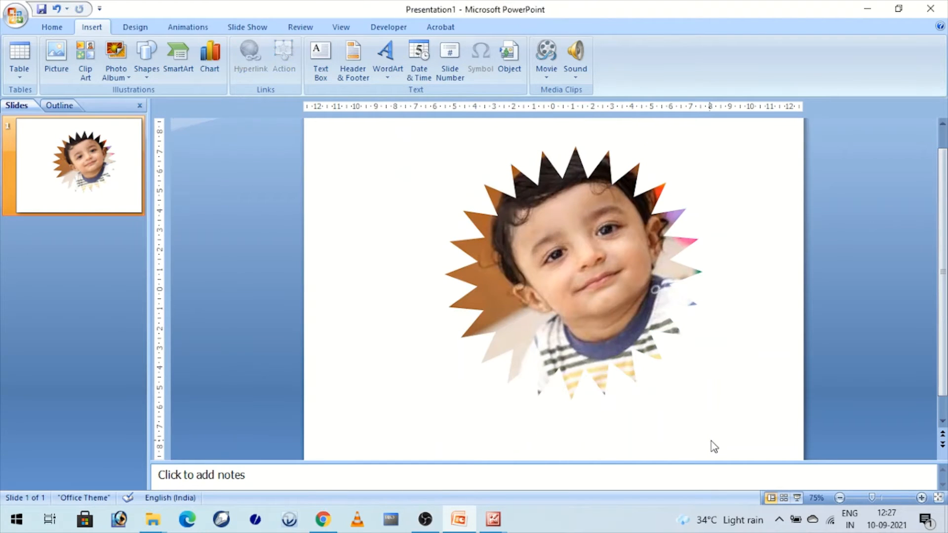
Save the star-shaped picture as Picture3.png in PNG Portable Network Graphics format in New folder.
{"action": "right_click", "coordinate": [575, 232]}
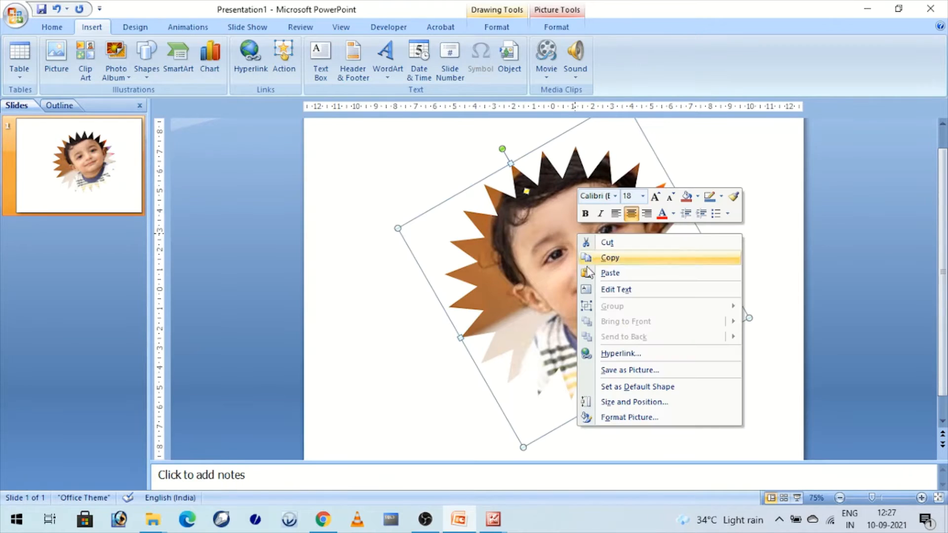
{"action": "left_click", "coordinate": [623, 370]}
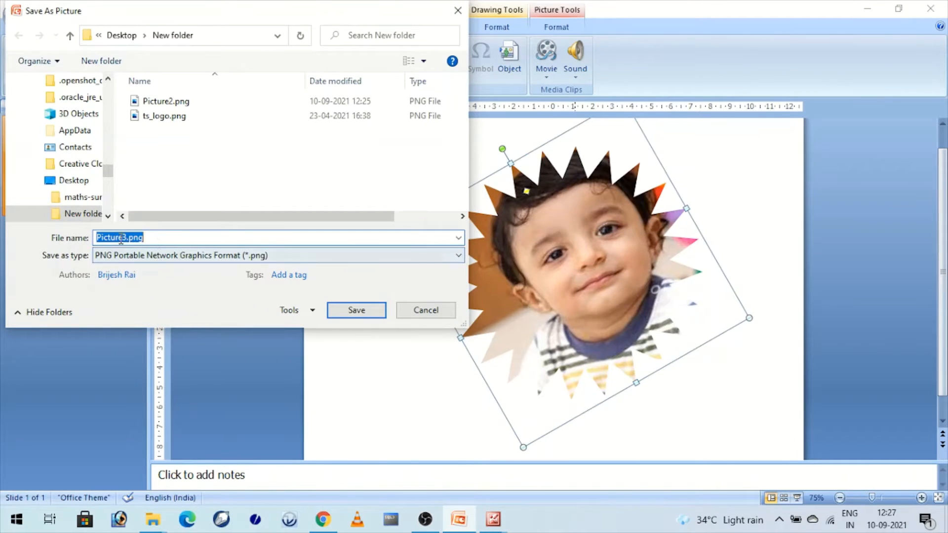
{"action": "left_click", "coordinate": [356, 310]}
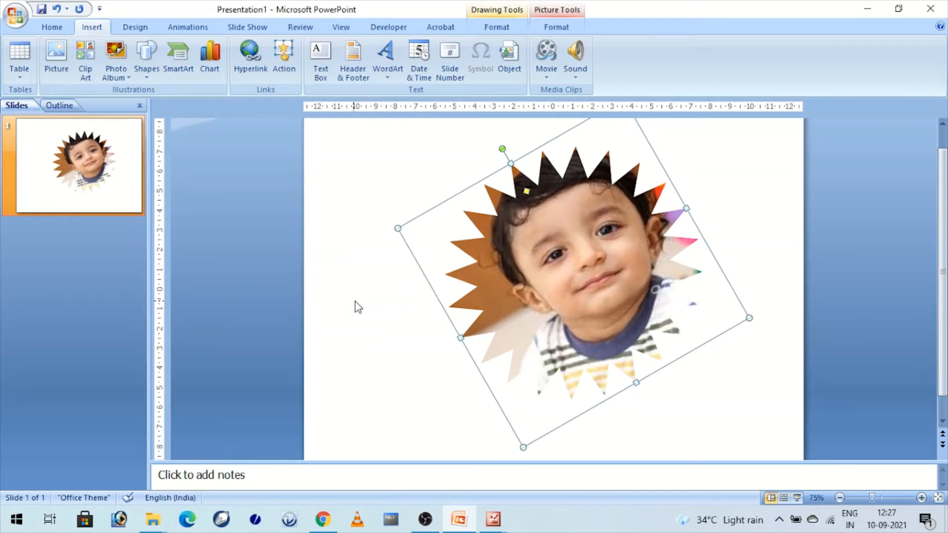
{"action": "left_click", "coordinate": [355, 302]}
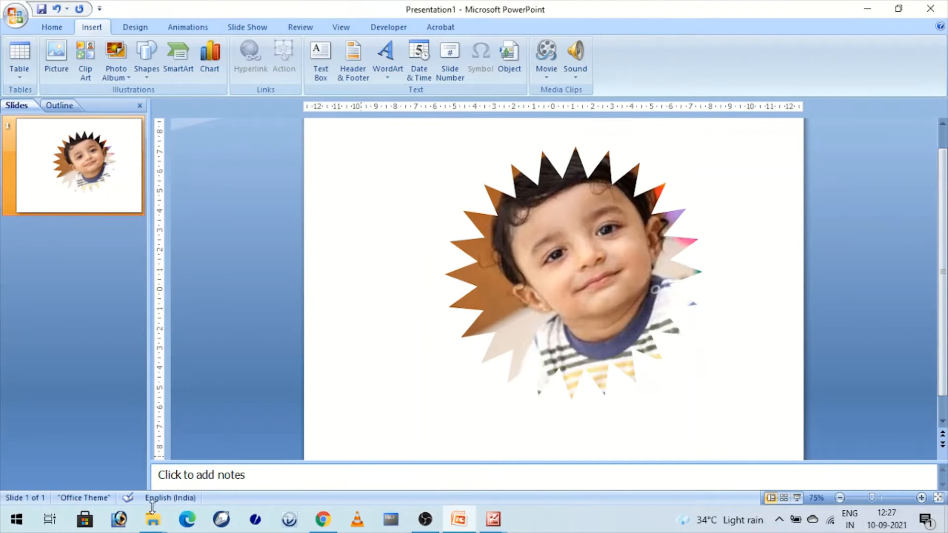
Switch to the New folder window in File Explorer and open Picture3.png in Microsoft Office Picture Manager.
{"action": "mouse_move", "coordinate": [156, 527]}
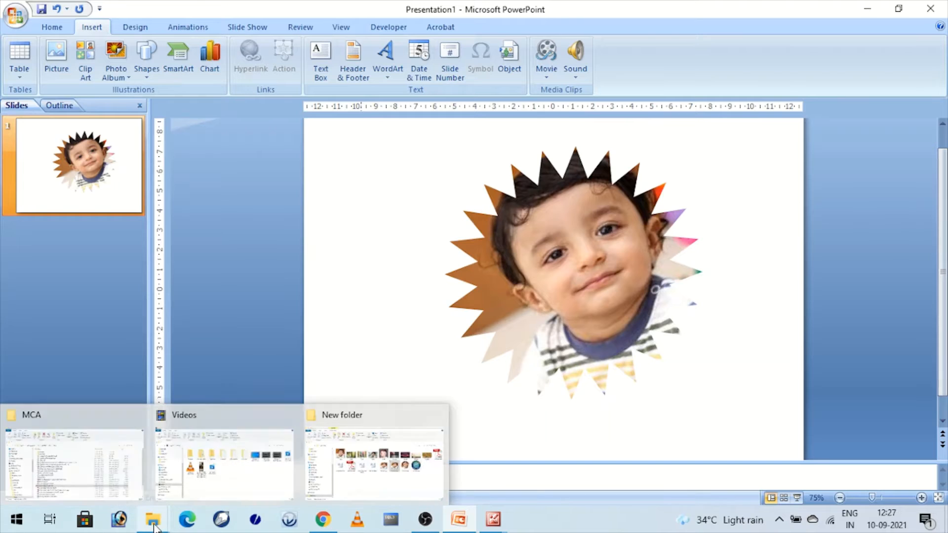
{"action": "left_click", "coordinate": [363, 484]}
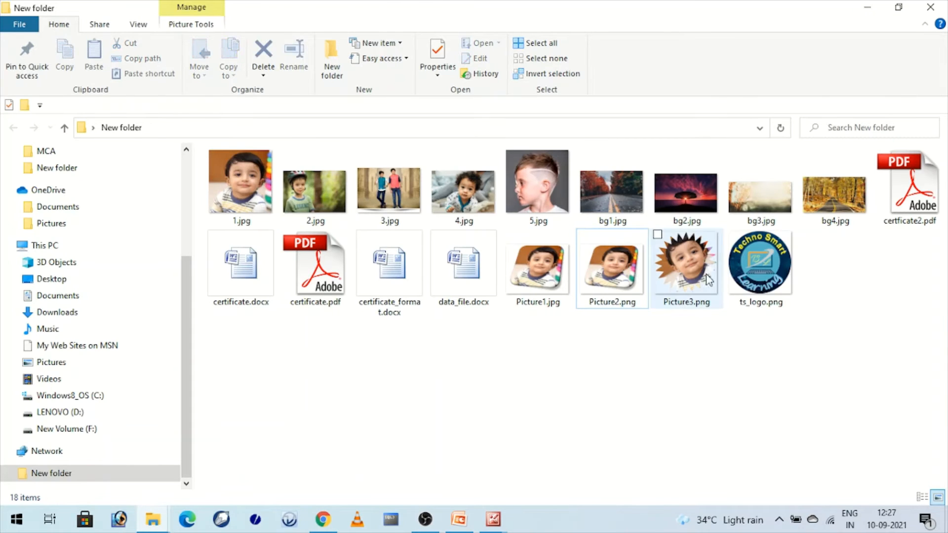
{"action": "double_click", "coordinate": [694, 266]}
{"action": "right_click", "coordinate": [696, 266]}
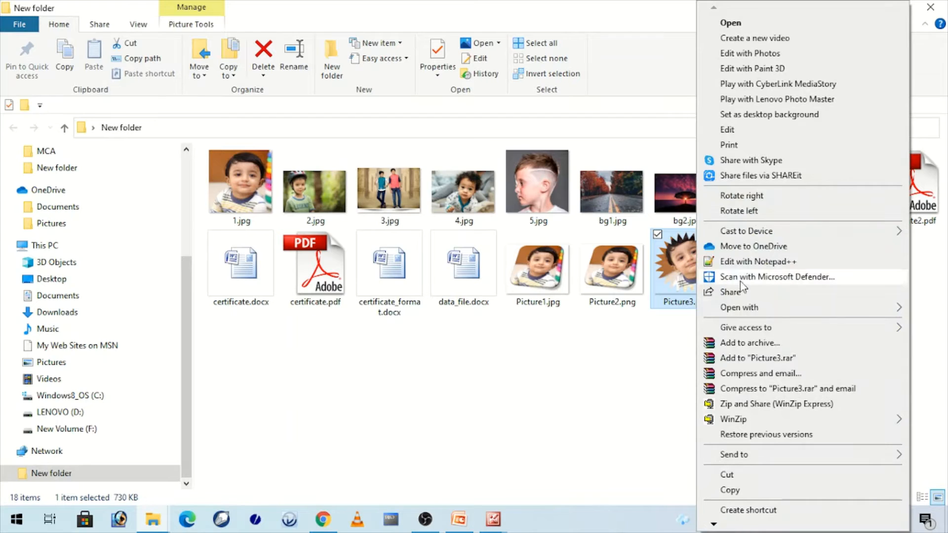
{"action": "mouse_move", "coordinate": [758, 311]}
{"action": "left_click", "coordinate": [616, 341]}
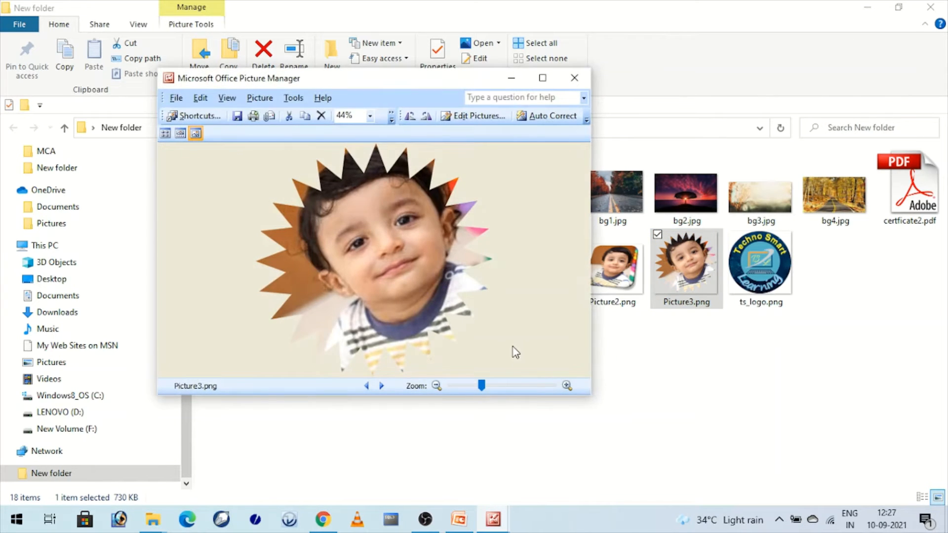
Maximize the viewer showing Picture3.png, then return to PowerPoint and delete the picture-filled star from the slide.
{"action": "left_click", "coordinate": [543, 78]}
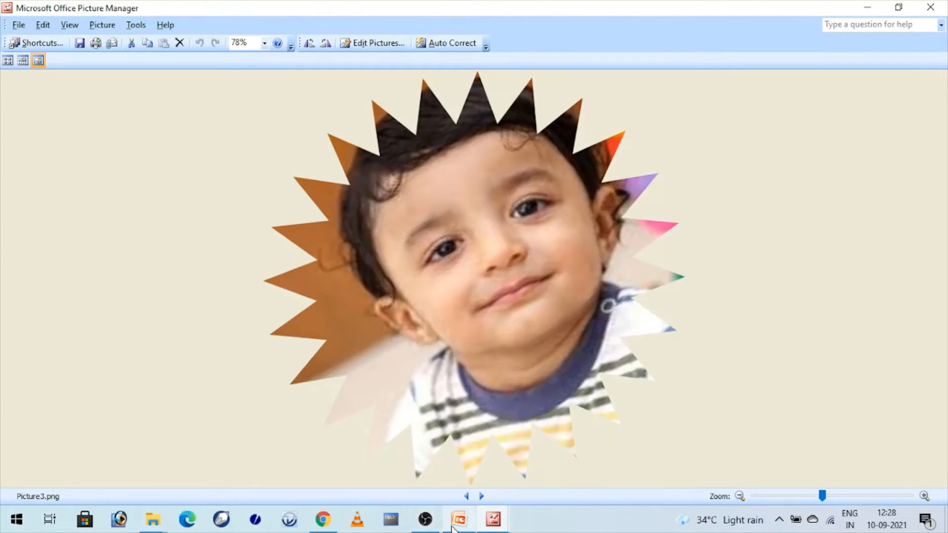
{"action": "mouse_move", "coordinate": [453, 528]}
{"action": "left_click", "coordinate": [459, 460]}
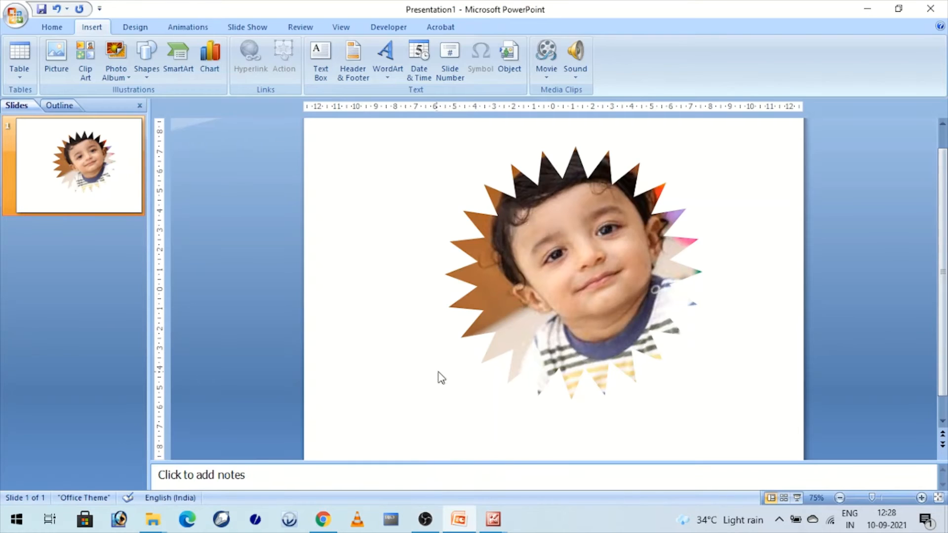
{"action": "left_click", "coordinate": [493, 297]}
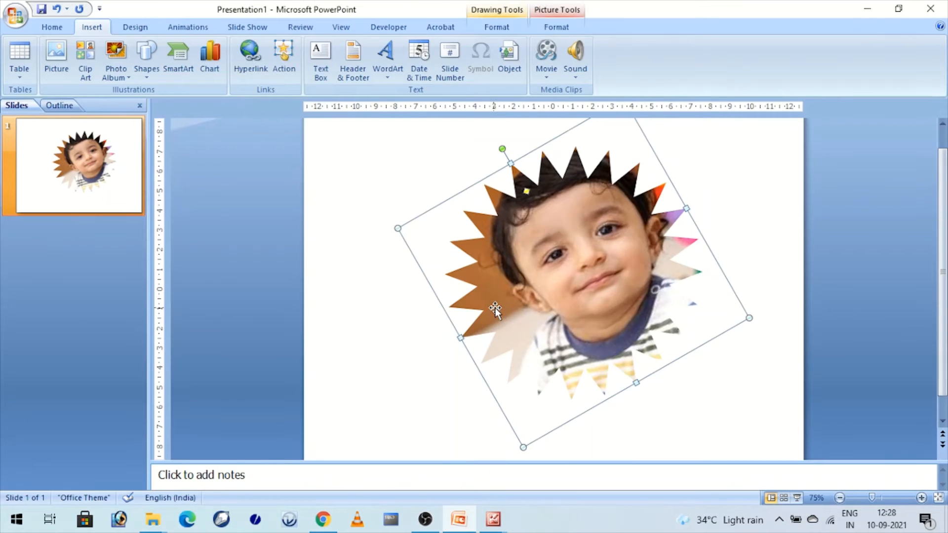
{"action": "key", "text": "Delete"}
Insert the picture bg3.jpg from New folder onto the empty slide.
{"action": "left_click", "coordinate": [56, 54]}
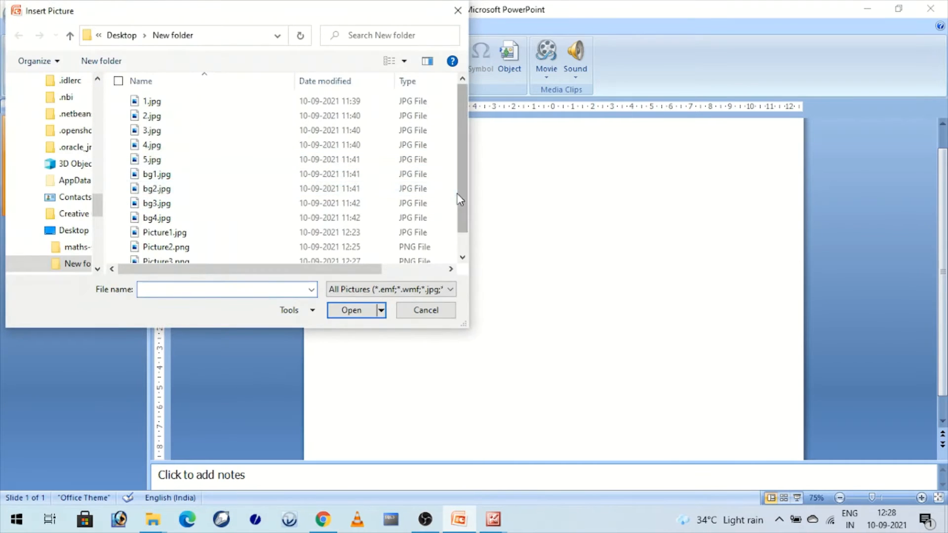
{"action": "left_click_drag", "start_coordinate": [461, 191], "coordinate": [463, 209]}
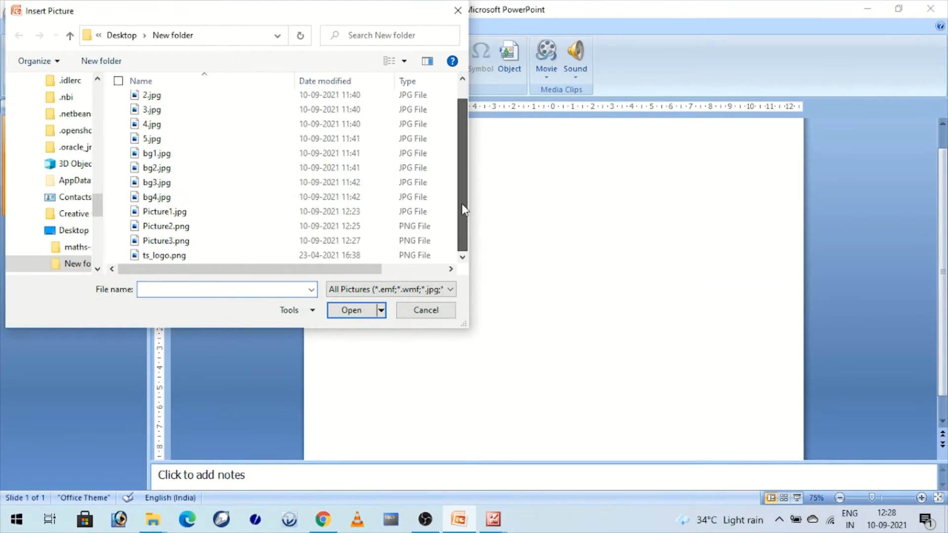
{"action": "left_click", "coordinate": [156, 184]}
{"action": "double_click", "coordinate": [155, 184]}
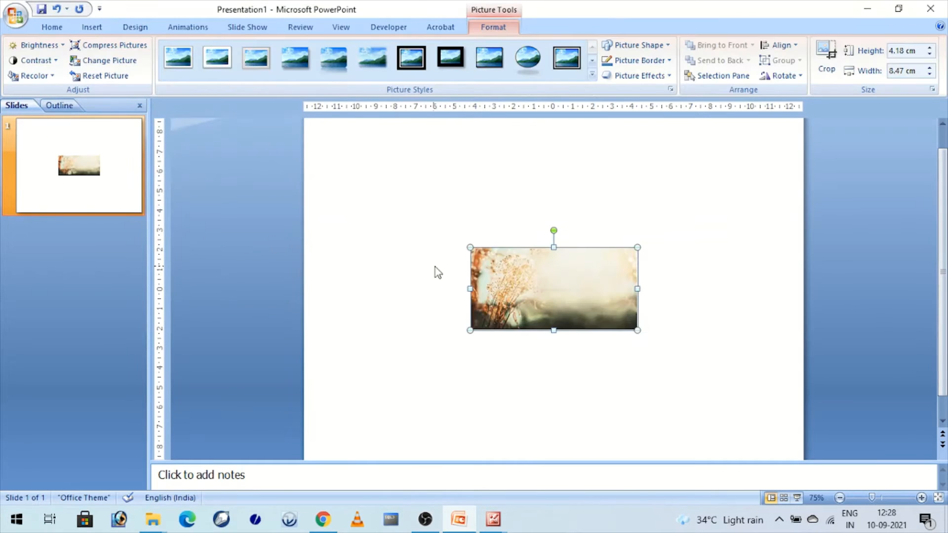
Enlarge the background picture to about 11.2 cm high by 22.7 cm wide and place it near the slide's horizontal centre.
{"action": "left_click_drag", "start_coordinate": [468, 249], "coordinate": [345, 186]}
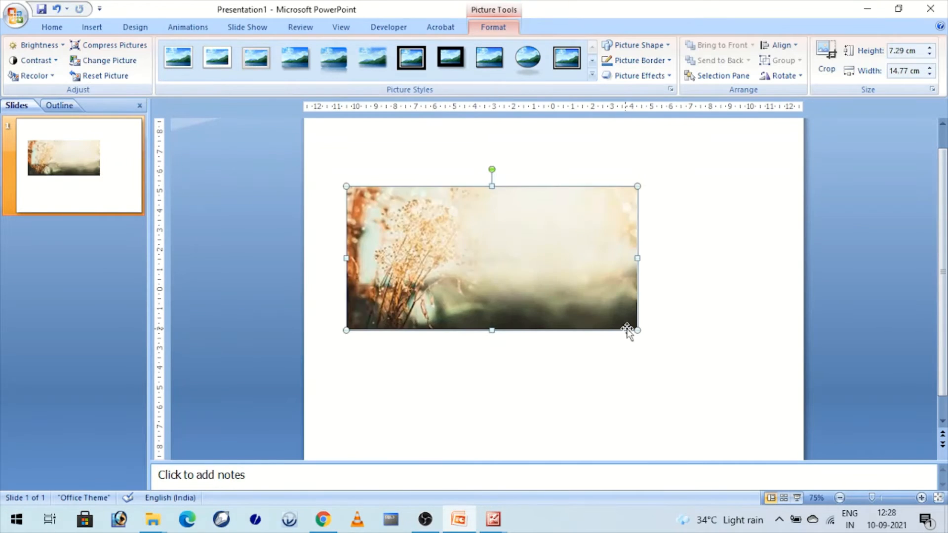
{"action": "left_click_drag", "start_coordinate": [637, 330], "coordinate": [727, 390]}
{"action": "left_click", "coordinate": [684, 437]}
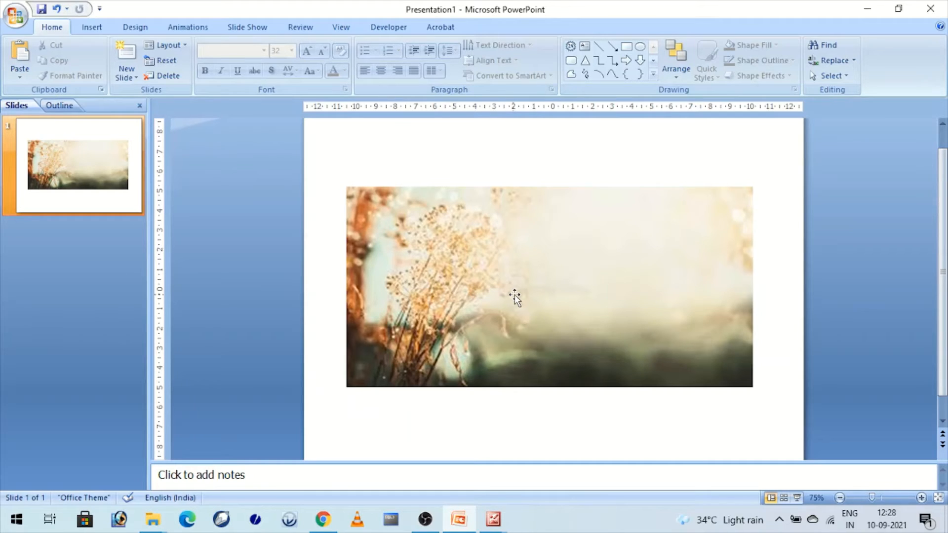
{"action": "mouse_move", "coordinate": [499, 292]}
{"action": "left_mouse_down"}
{"action": "mouse_move", "coordinate": [514, 290]}
{"action": "mouse_move", "coordinate": [505, 291]}
{"action": "left_mouse_up"}
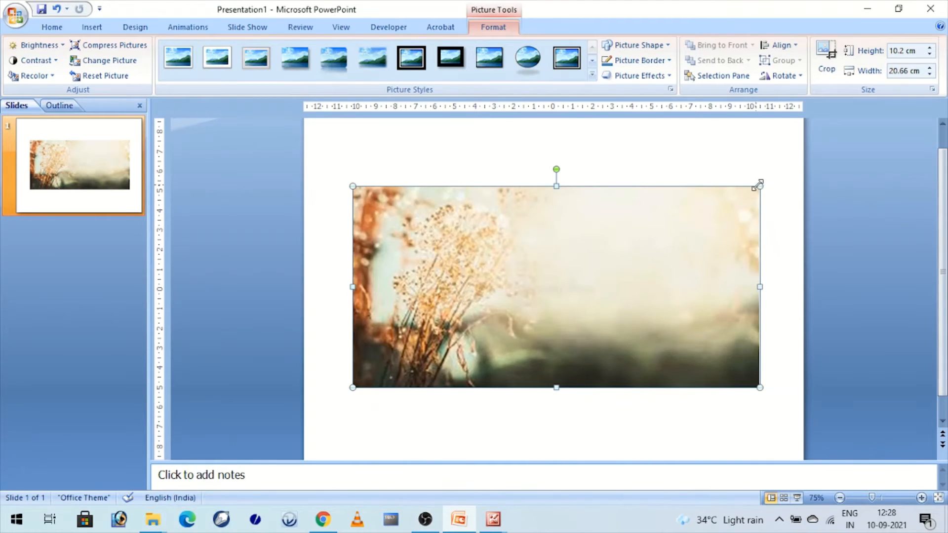
{"action": "left_click_drag", "start_coordinate": [759, 186], "coordinate": [765, 174]}
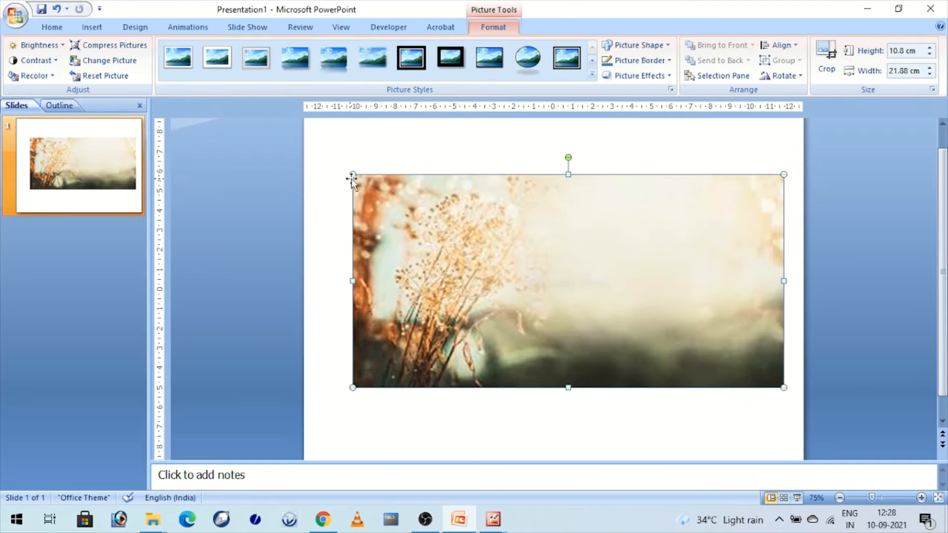
{"action": "left_click_drag", "start_coordinate": [349, 171], "coordinate": [337, 167]}
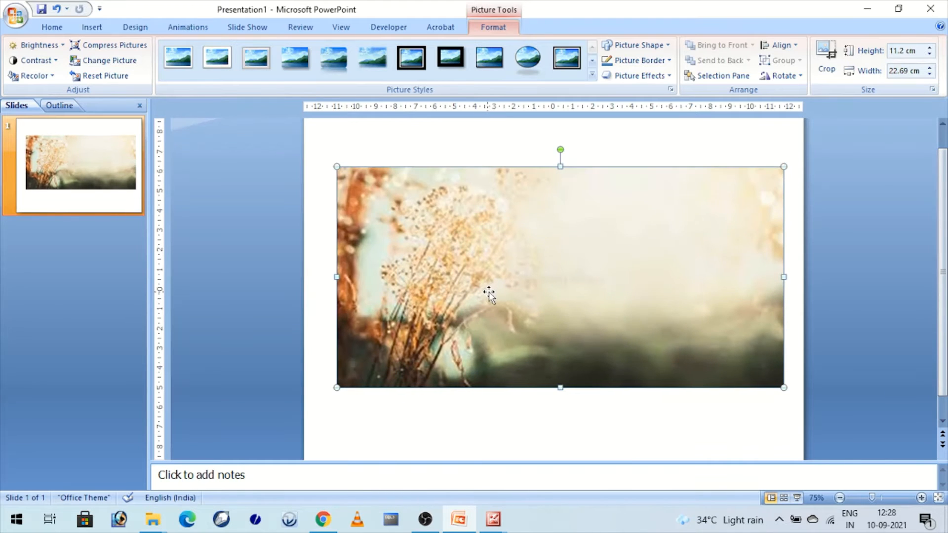
{"action": "left_click", "coordinate": [543, 403]}
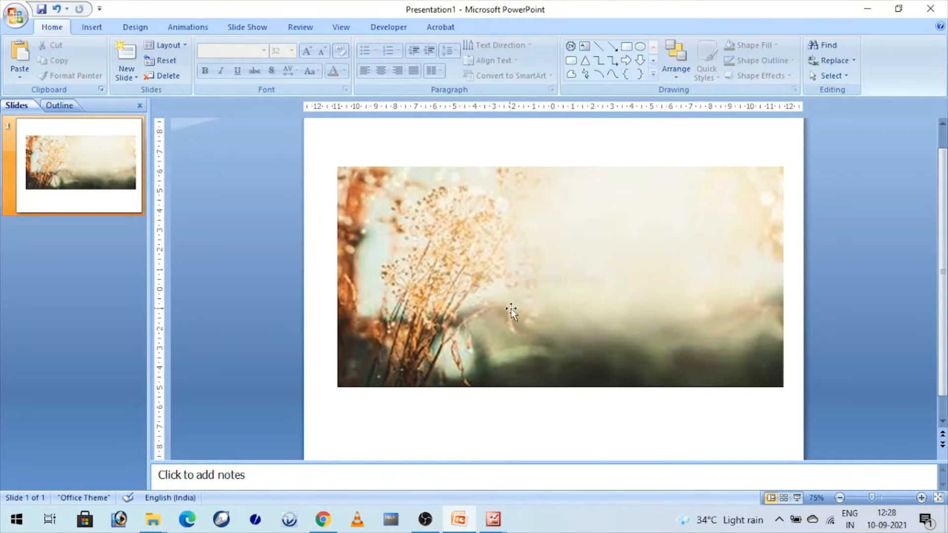
{"action": "left_click", "coordinate": [511, 311]}
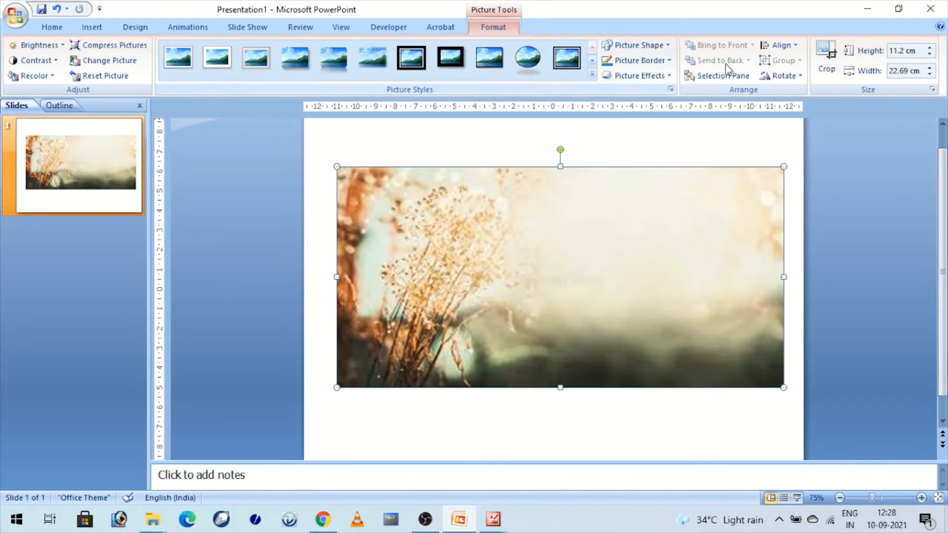
{"action": "left_click", "coordinate": [61, 29]}
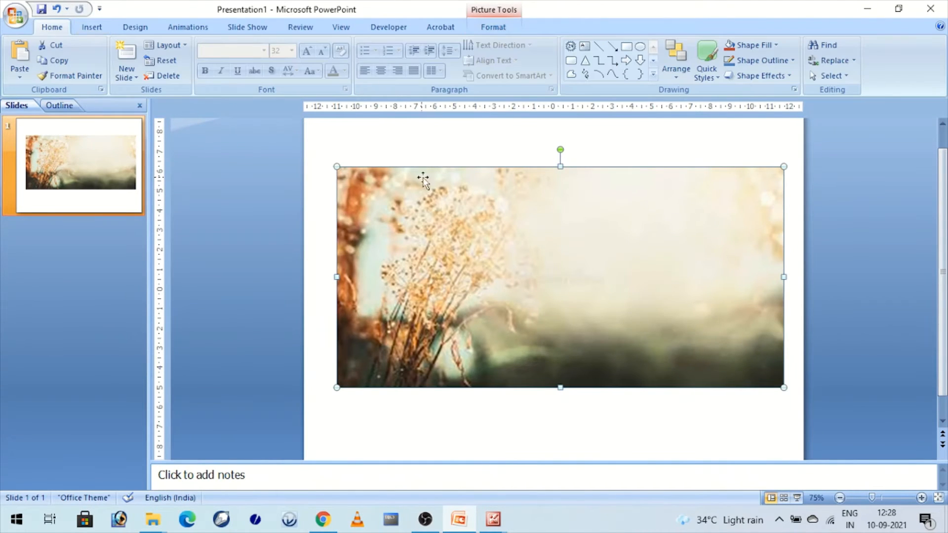
{"action": "left_click_drag", "start_coordinate": [456, 229], "coordinate": [461, 229]}
{"action": "left_click_drag", "start_coordinate": [437, 274], "coordinate": [423, 271]}
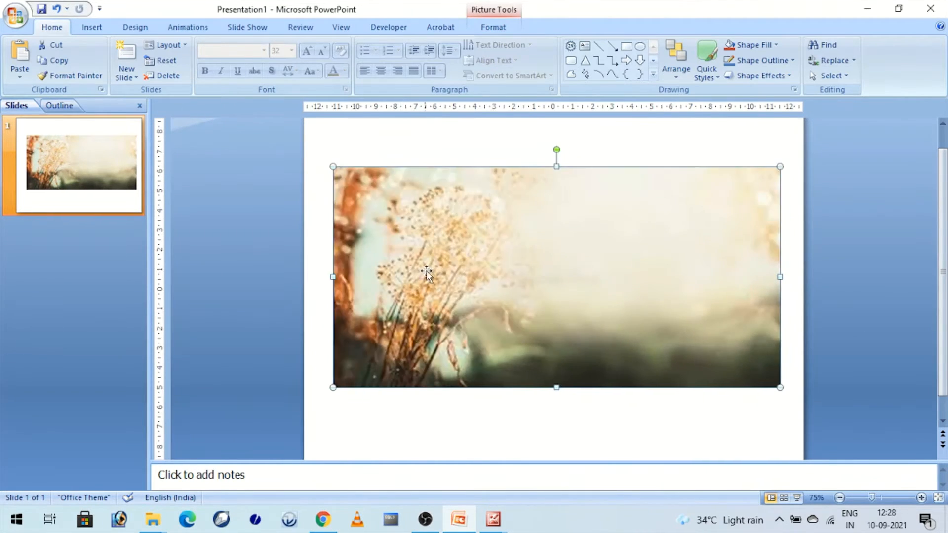
Draw a rectangle about 18 cm wide and 7.4 cm high over the middle of the background picture.
{"action": "left_click", "coordinate": [92, 27]}
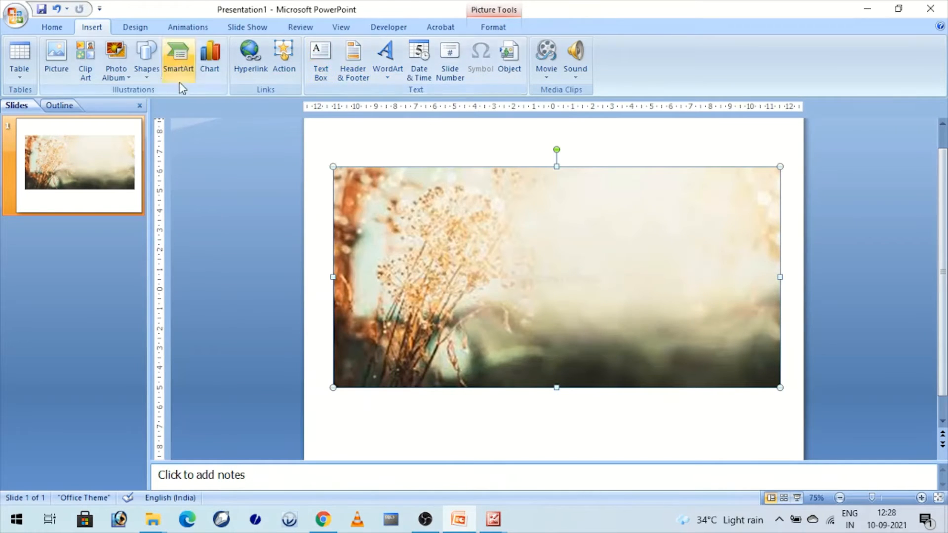
{"action": "left_click", "coordinate": [150, 79]}
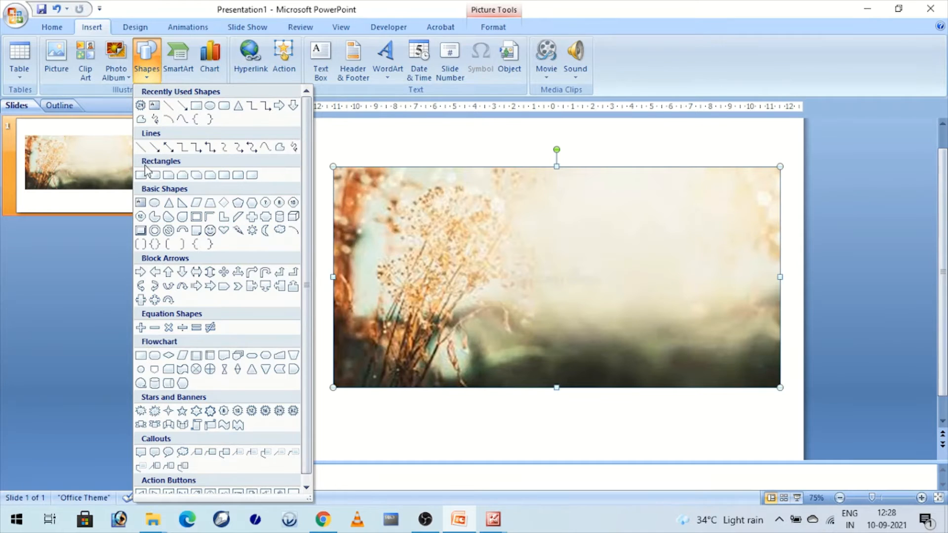
{"action": "left_click", "coordinate": [140, 175]}
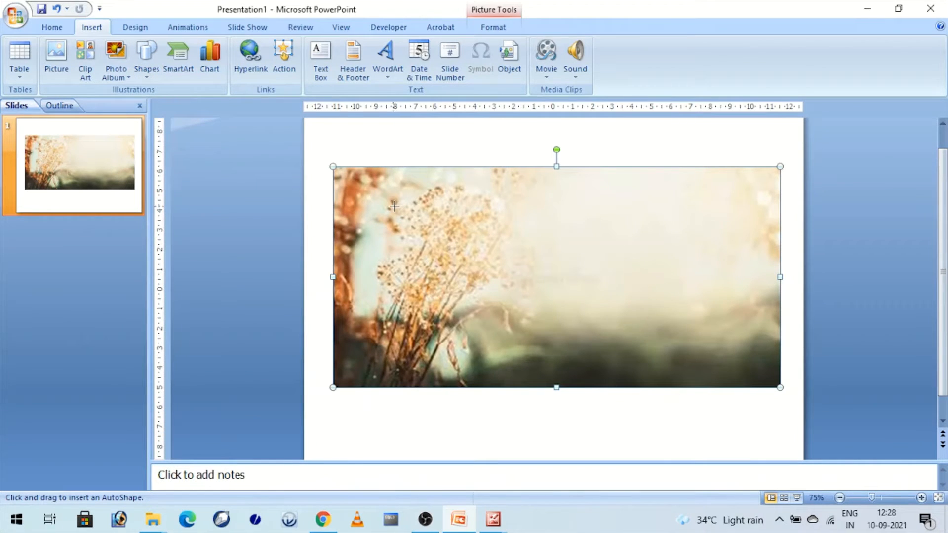
{"action": "left_click_drag", "start_coordinate": [393, 206], "coordinate": [751, 352]}
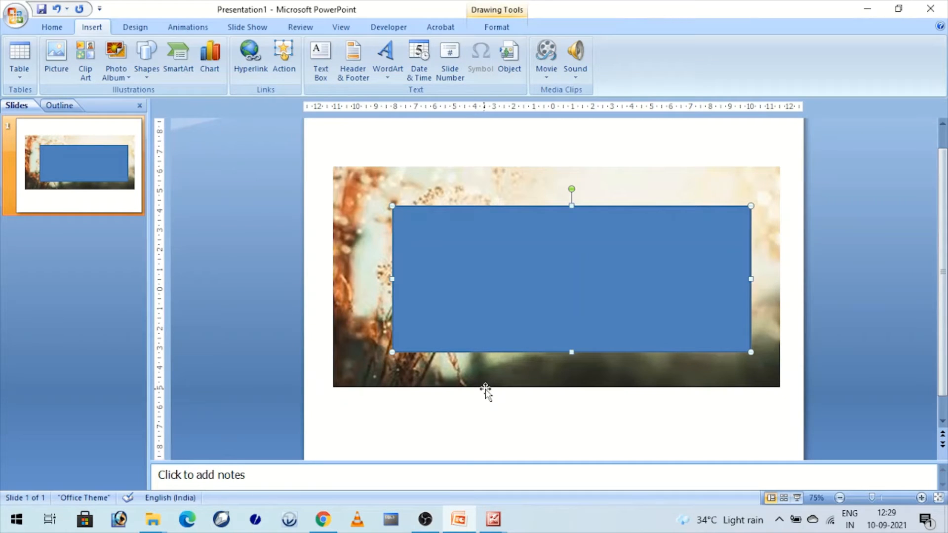
Set the rectangle's fill to No fill in Format Shape.
{"action": "right_click", "coordinate": [465, 253]}
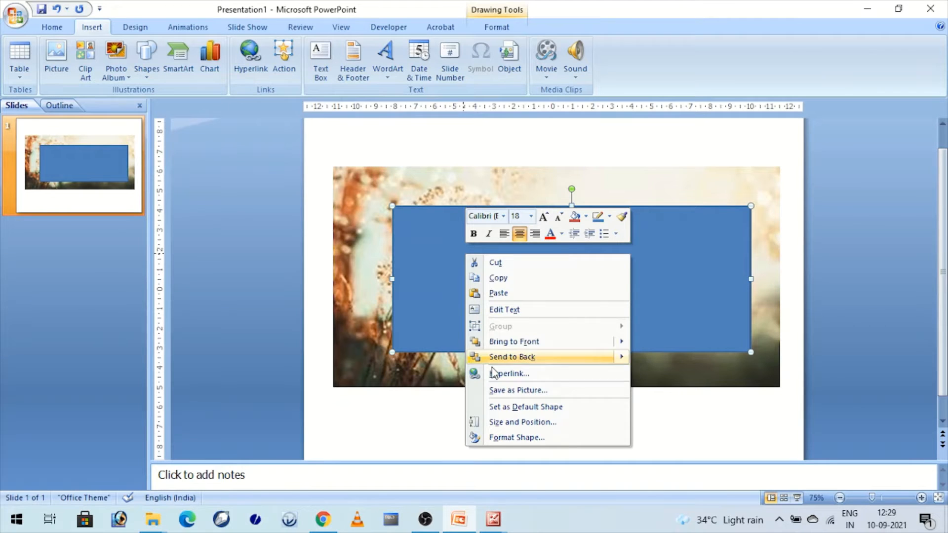
{"action": "left_click", "coordinate": [505, 437]}
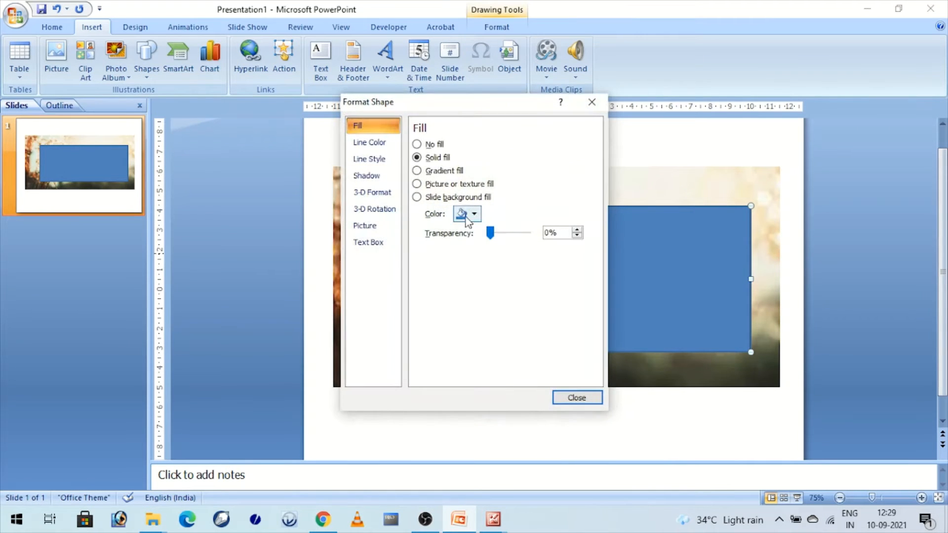
{"action": "left_click", "coordinate": [433, 144]}
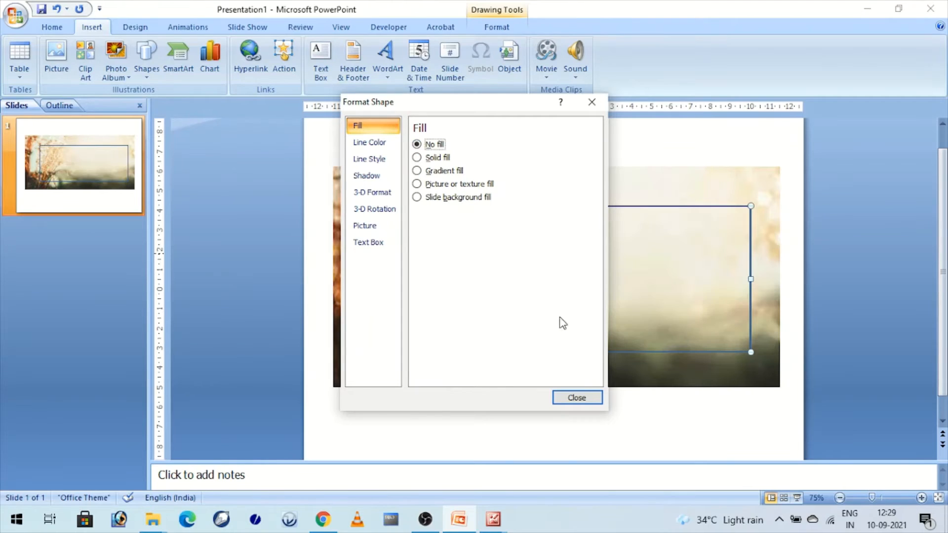
{"action": "left_click", "coordinate": [576, 398]}
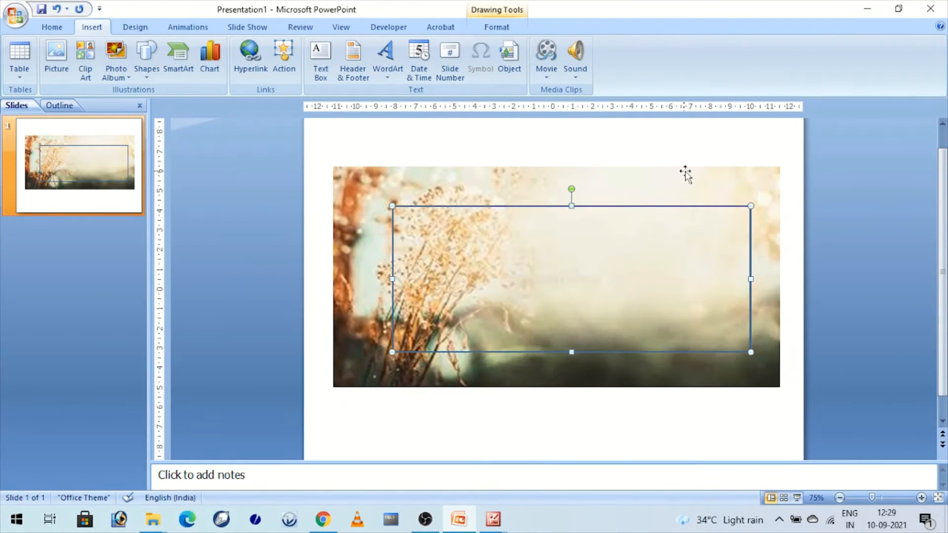
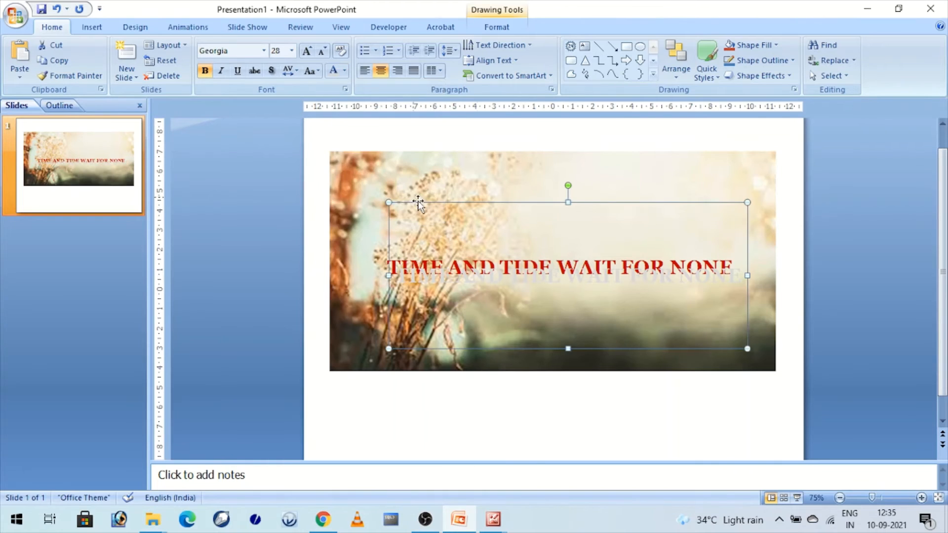
Move the pale copy of TIME AND TIDE WAIT FOR NONE up and slightly left so it almost overlaps the red text.
{"action": "left_click_drag", "start_coordinate": [500, 203], "coordinate": [494, 194]}
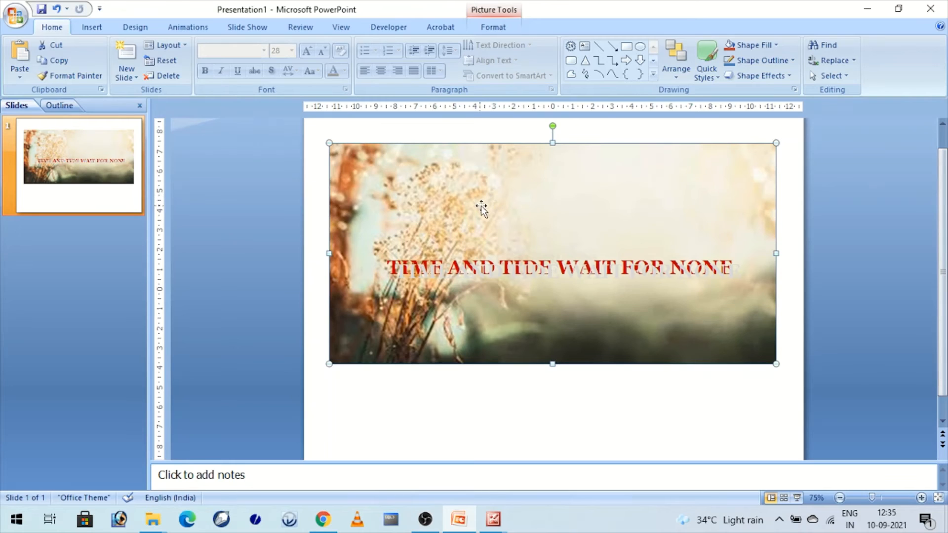
{"action": "key", "text": "ctrl+z"}
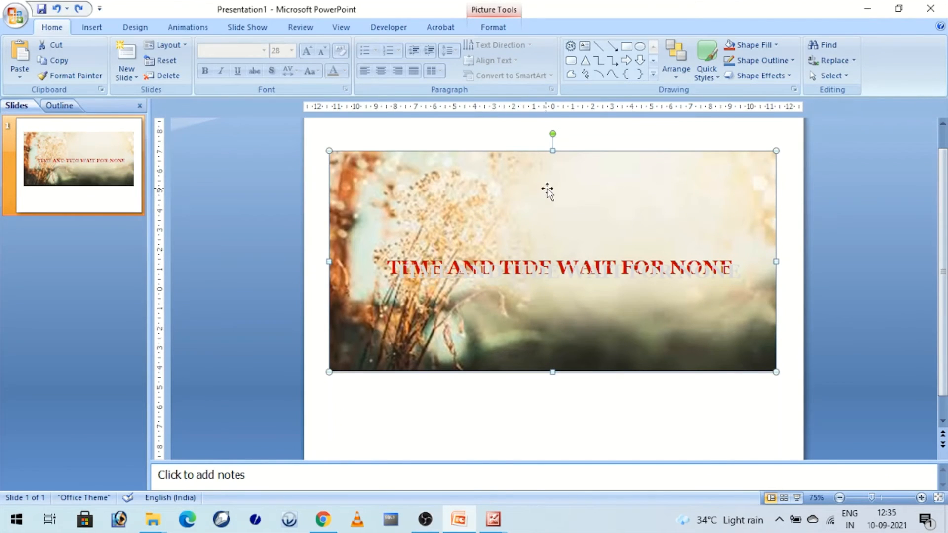
{"action": "left_click", "coordinate": [552, 275]}
{"action": "left_click_drag", "start_coordinate": [522, 200], "coordinate": [521, 191]}
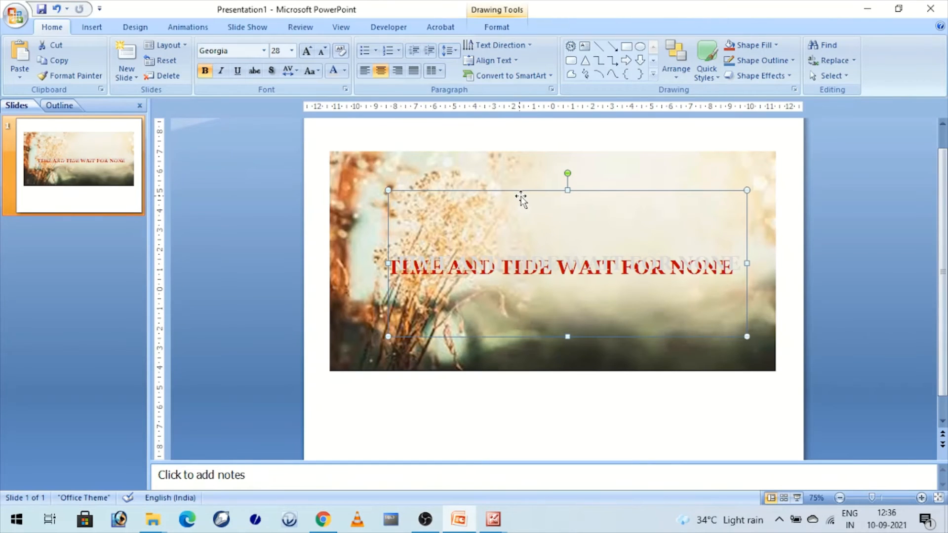
{"action": "key", "text": "Down"}
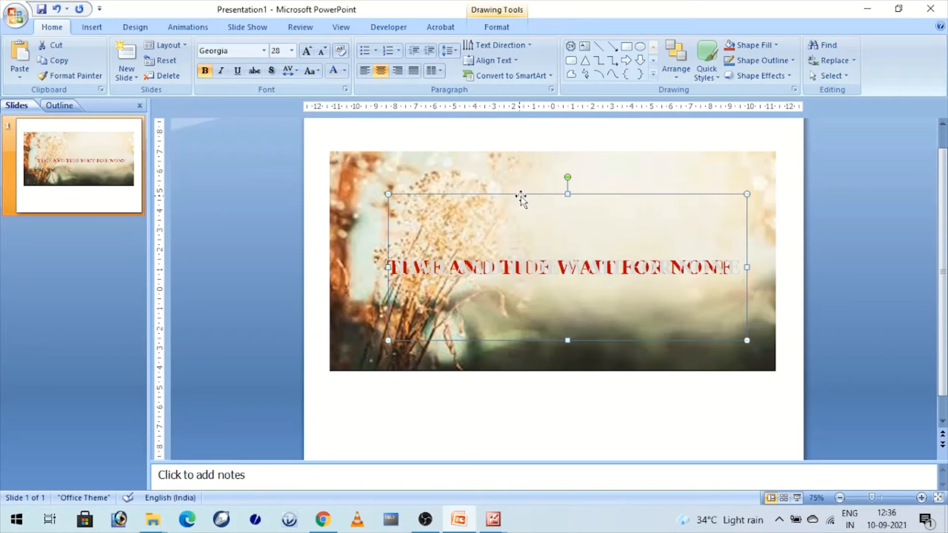
{"action": "key", "text": "Left"}
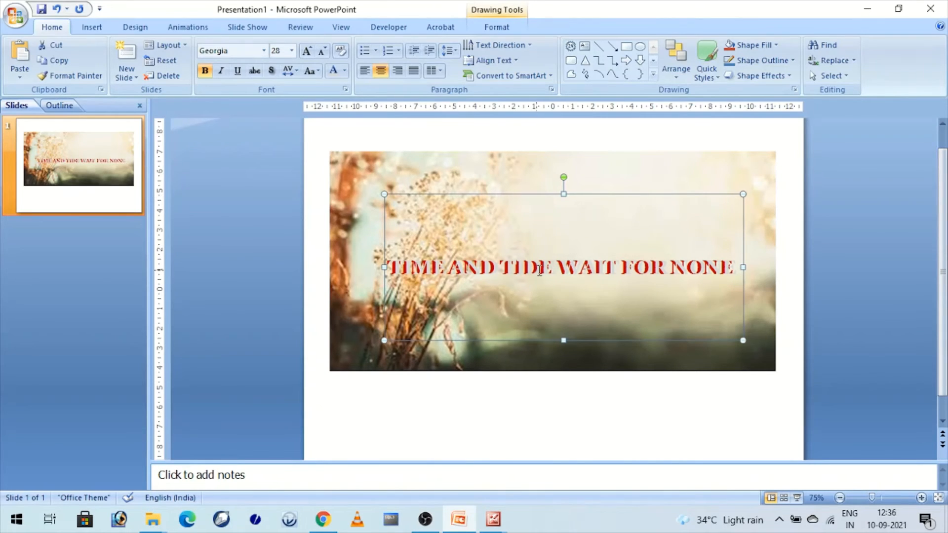
{"action": "left_click", "coordinate": [790, 362]}
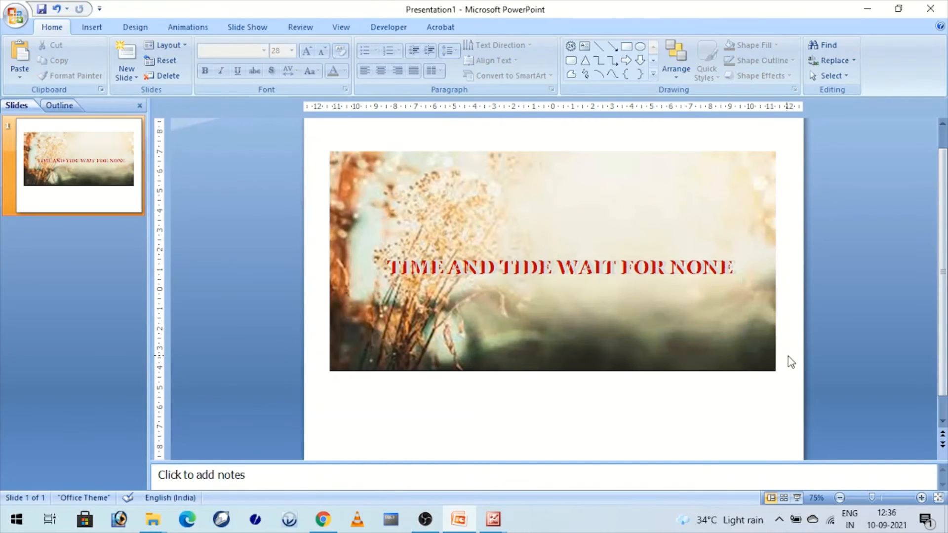
Send the pale copy of TIME AND TIDE WAIT FOR NONE backward, behind the red text.
{"action": "left_click", "coordinate": [628, 272]}
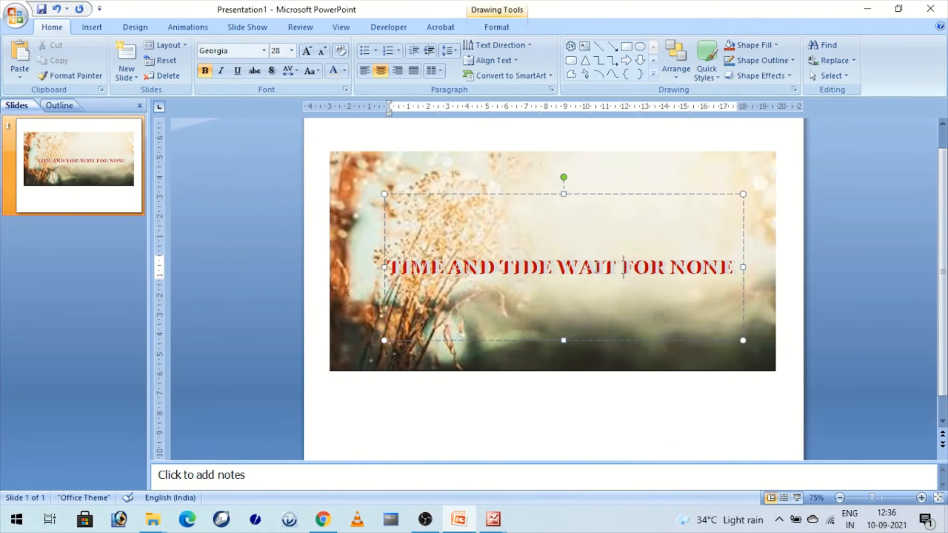
{"action": "left_click", "coordinate": [423, 194]}
{"action": "right_click", "coordinate": [423, 194]}
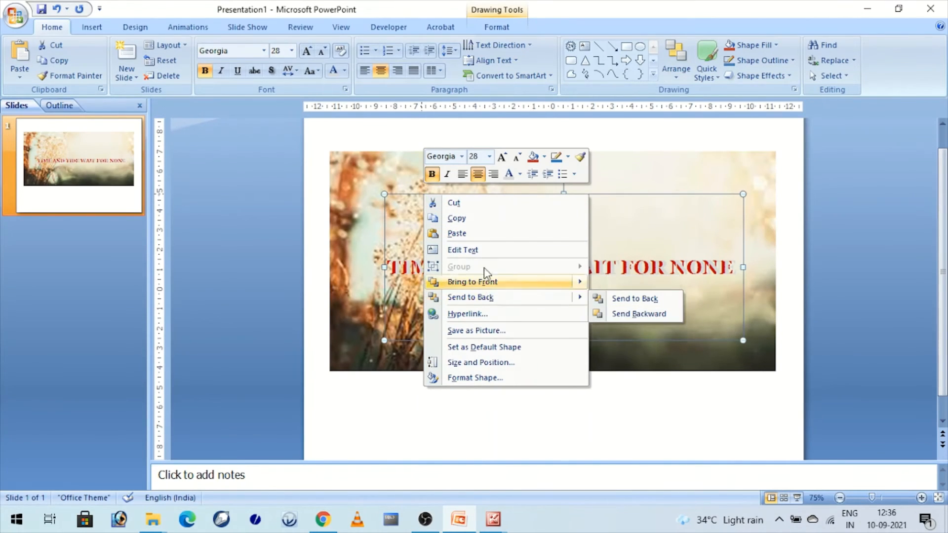
{"action": "mouse_move", "coordinate": [550, 298]}
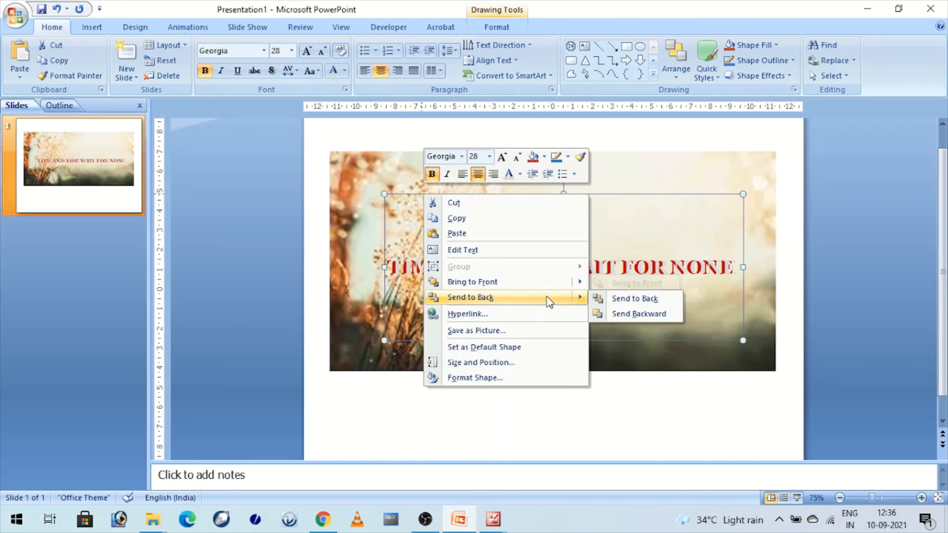
{"action": "left_click", "coordinate": [635, 314]}
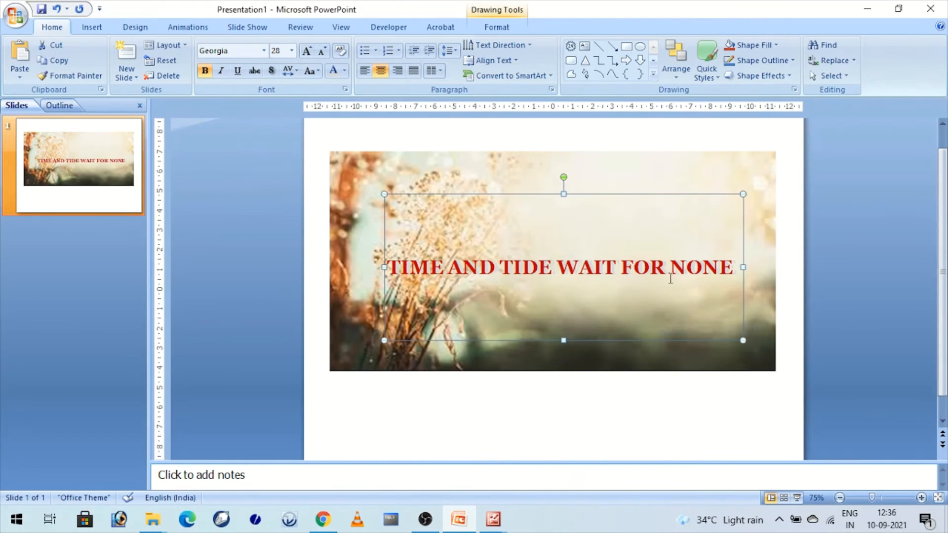
{"action": "left_click", "coordinate": [784, 310]}
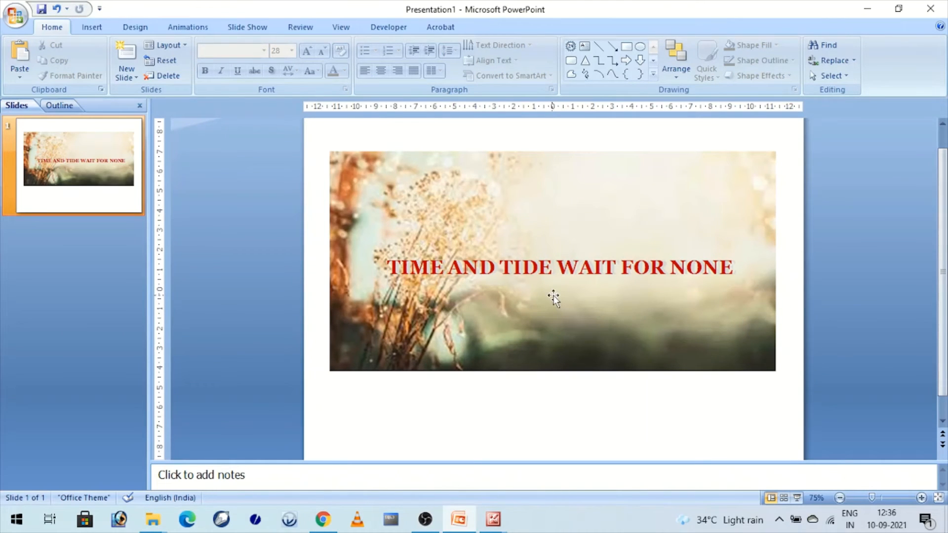
Move the red TIME AND TIDE WAIT FOR NONE text box slightly down and right, away from its pale copy.
{"action": "left_click", "coordinate": [484, 279]}
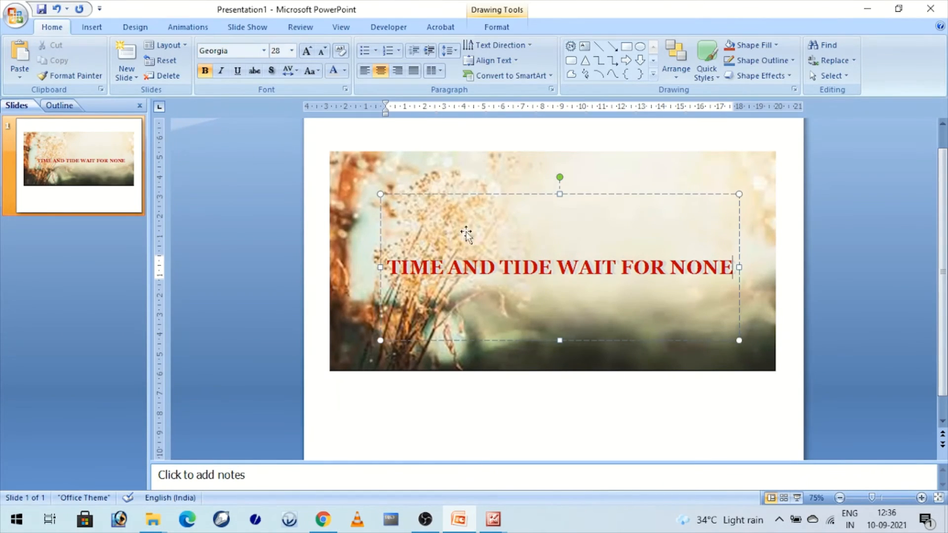
{"action": "left_click", "coordinate": [461, 194]}
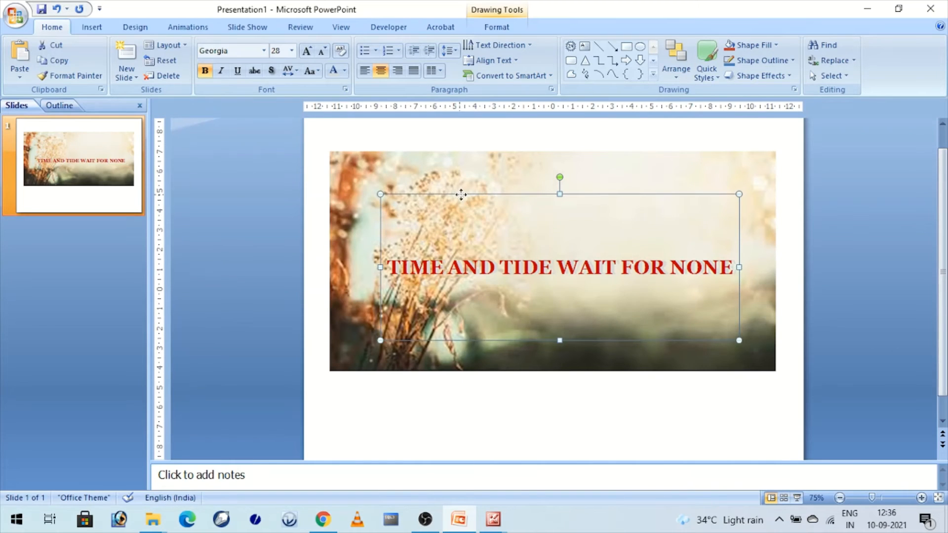
{"action": "left_click_drag", "start_coordinate": [461, 195], "coordinate": [463, 207]}
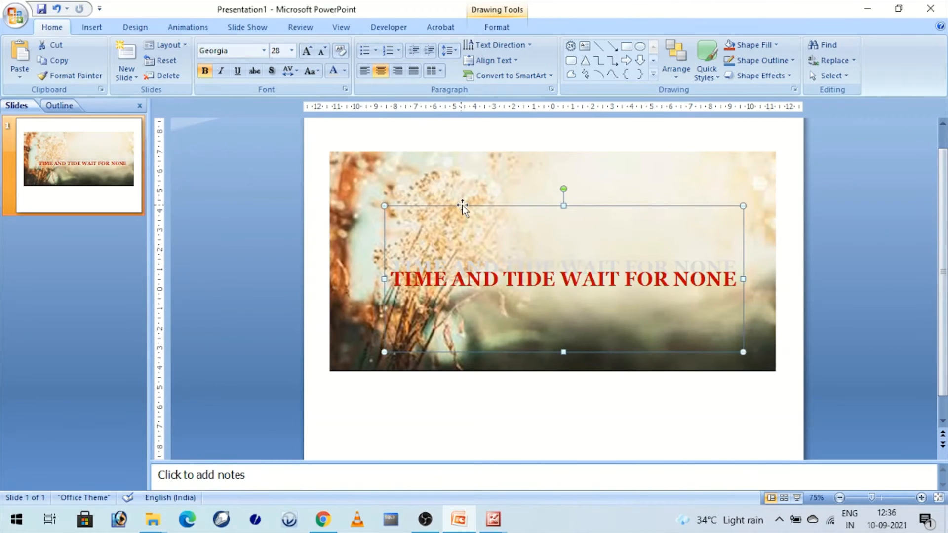
Move the pale copy of the quote up above the red text and change its font colour to a darker grey.
{"action": "left_click", "coordinate": [460, 223]}
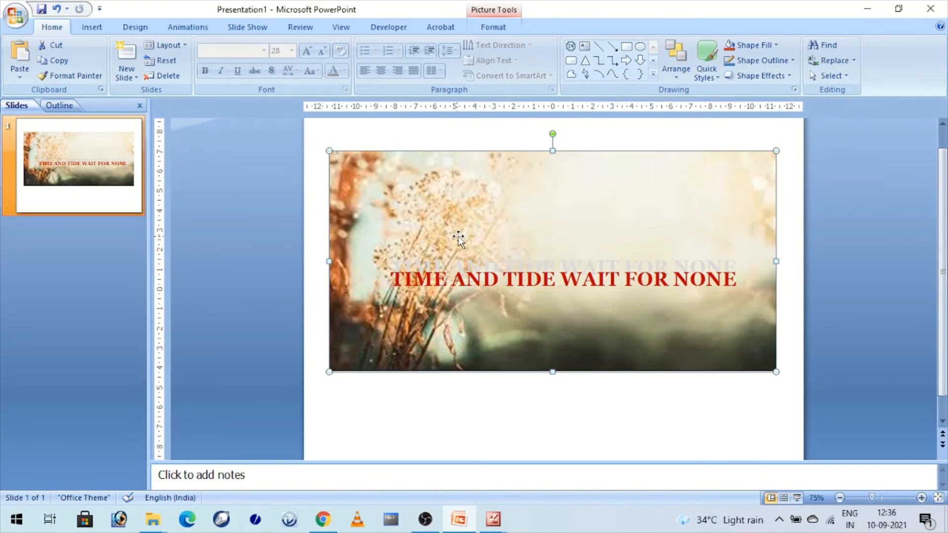
{"action": "left_click", "coordinate": [441, 265]}
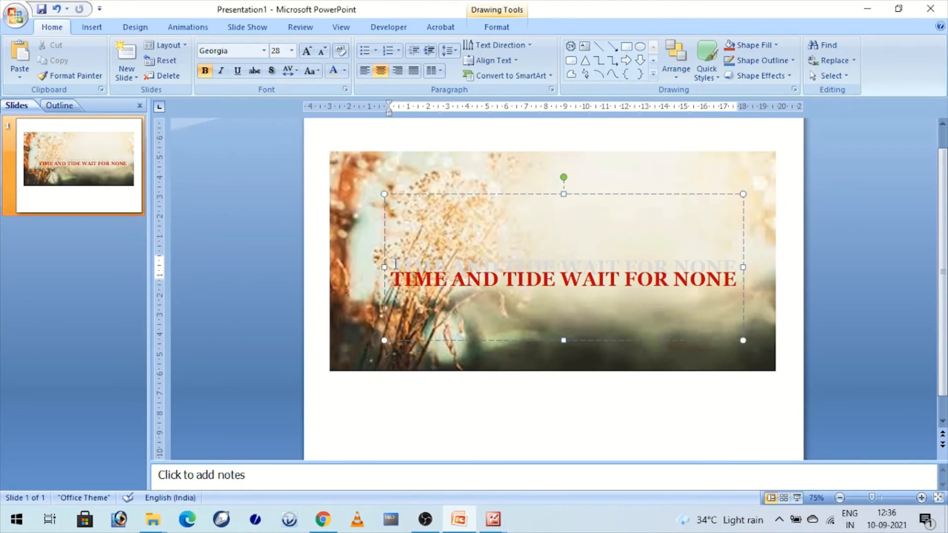
{"action": "left_click_drag", "start_coordinate": [402, 195], "coordinate": [402, 184]}
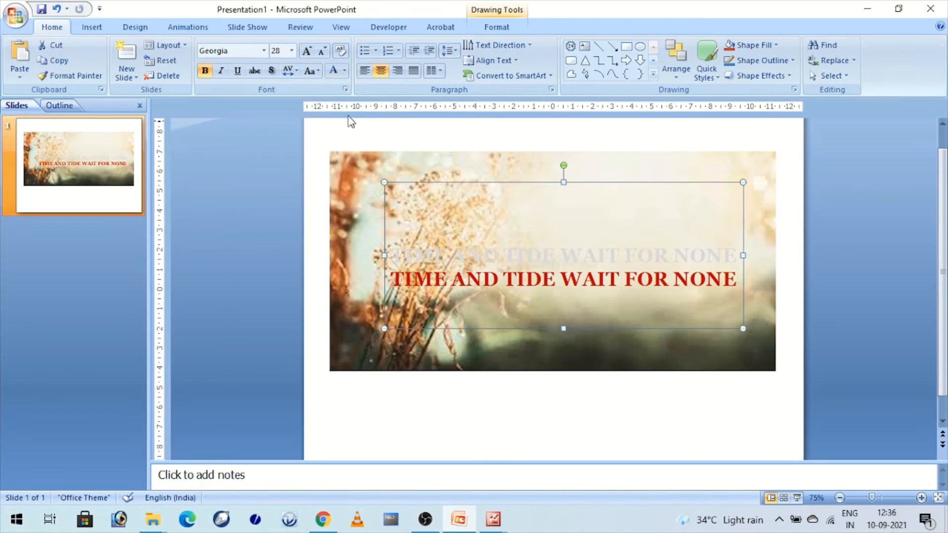
{"action": "left_click", "coordinate": [345, 71]}
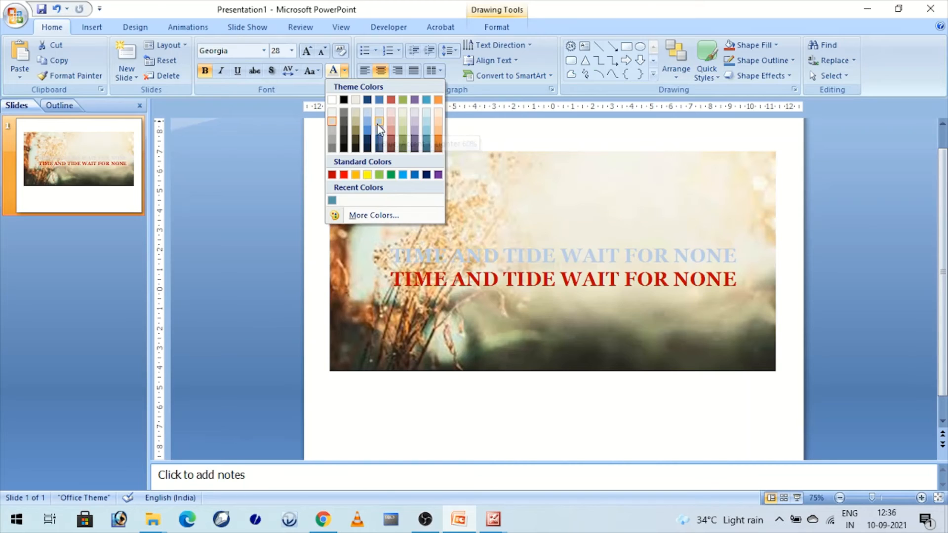
{"action": "left_click", "coordinate": [333, 139]}
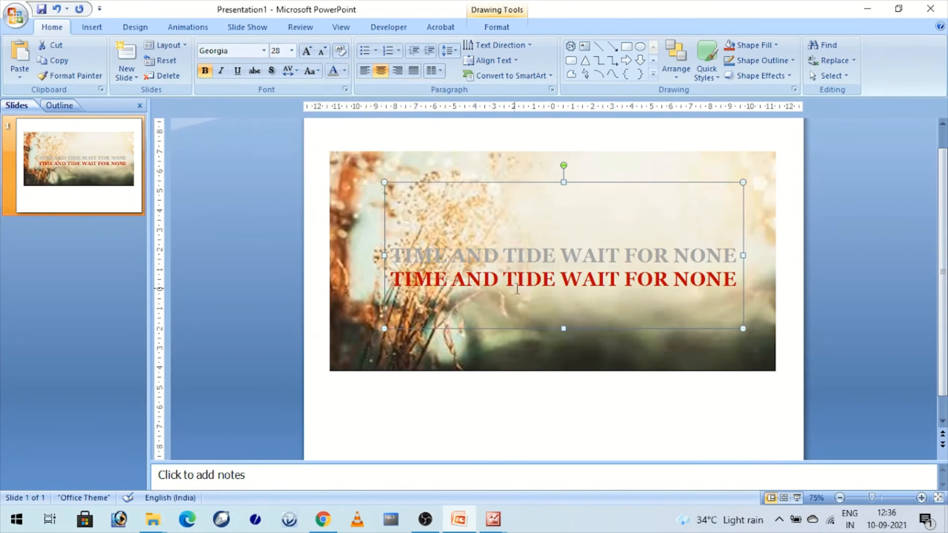
Move the red quote text up over the grey copy and nudge it slightly left, leaving a grey edge.
{"action": "left_click", "coordinate": [540, 281]}
{"action": "left_click_drag", "start_coordinate": [536, 211], "coordinate": [530, 186]}
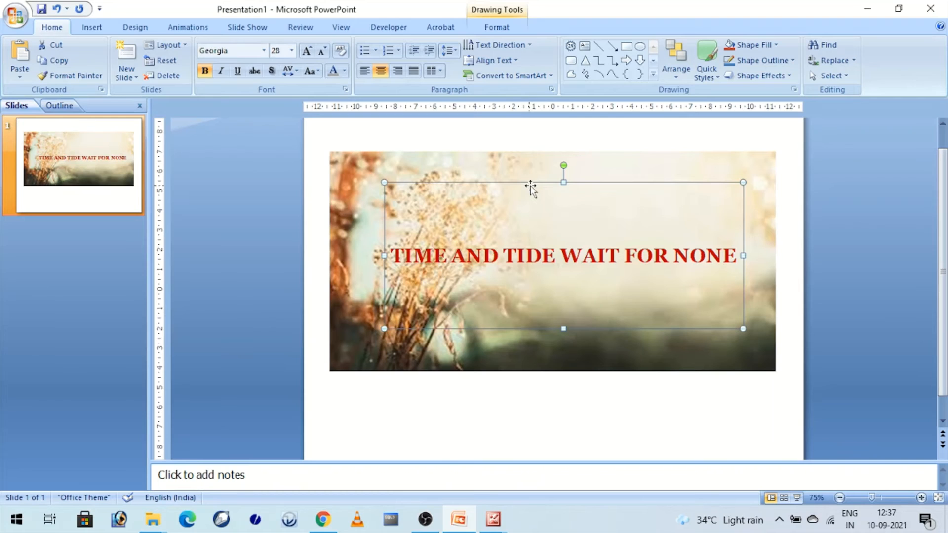
{"action": "key", "text": "Left"}
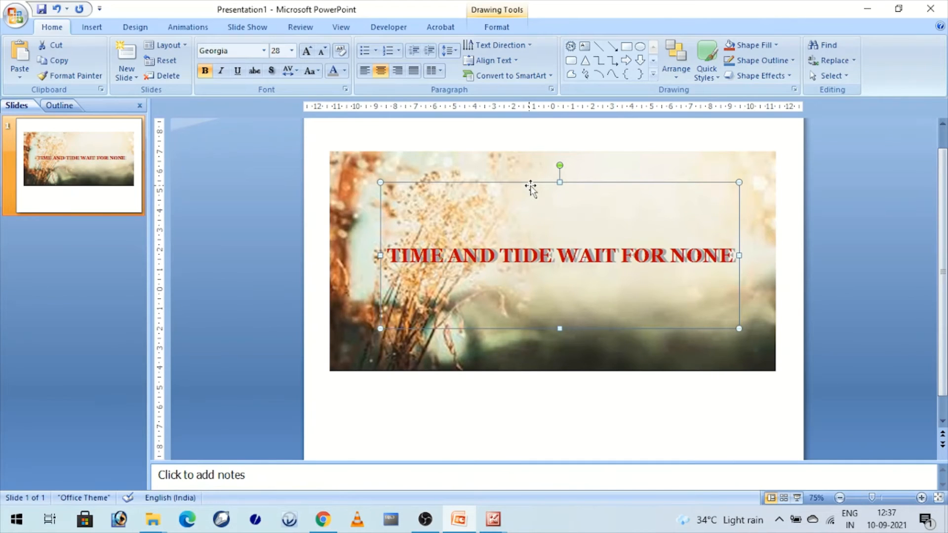
Resize the red quote's text box so its text sits slightly above the grey copy, like a drop shadow.
{"action": "left_click", "coordinate": [763, 296]}
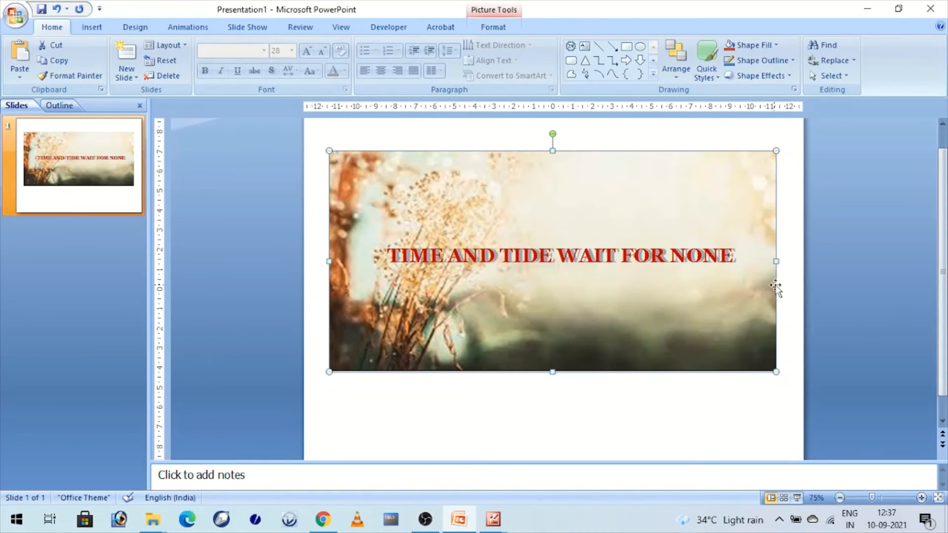
{"action": "left_click", "coordinate": [707, 272]}
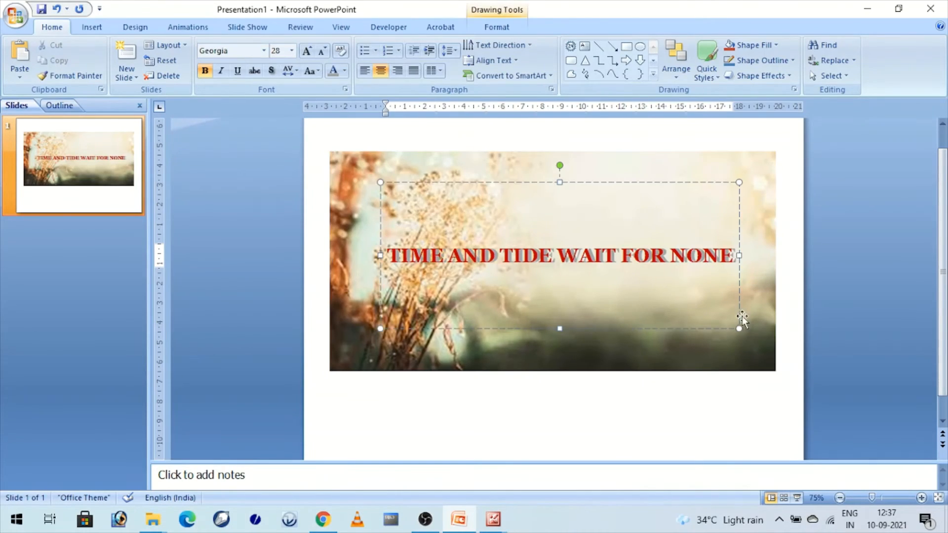
{"action": "left_click_drag", "start_coordinate": [739, 327], "coordinate": [747, 336]}
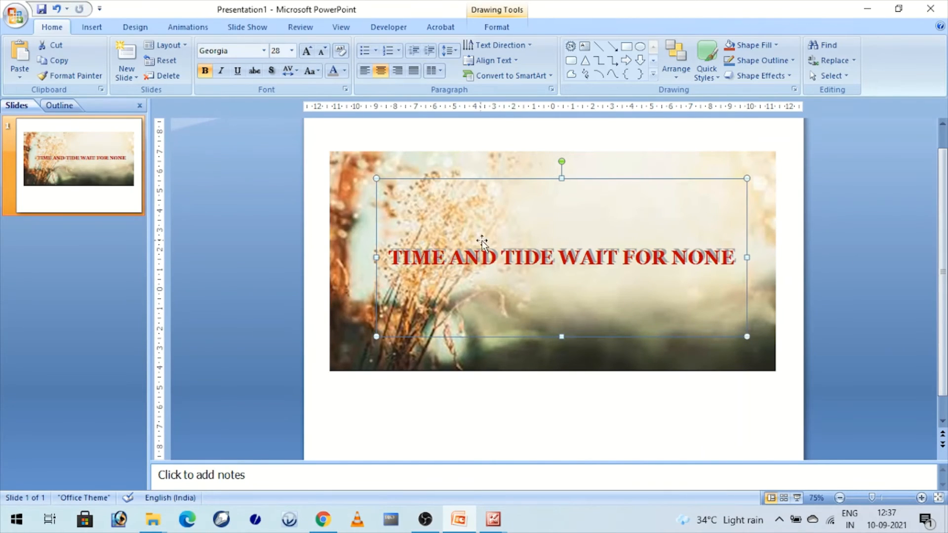
{"action": "left_click_drag", "start_coordinate": [378, 258], "coordinate": [380, 255]}
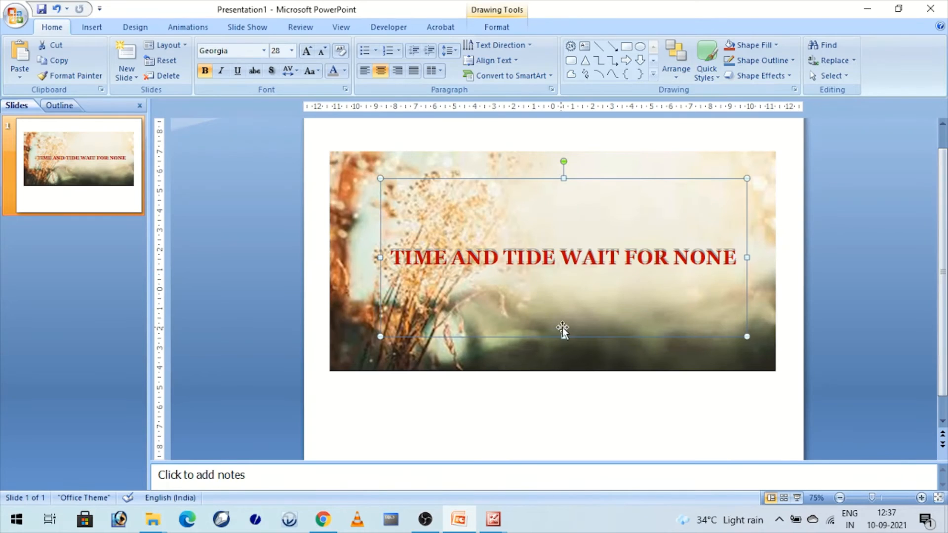
{"action": "left_click_drag", "start_coordinate": [564, 338], "coordinate": [563, 340]}
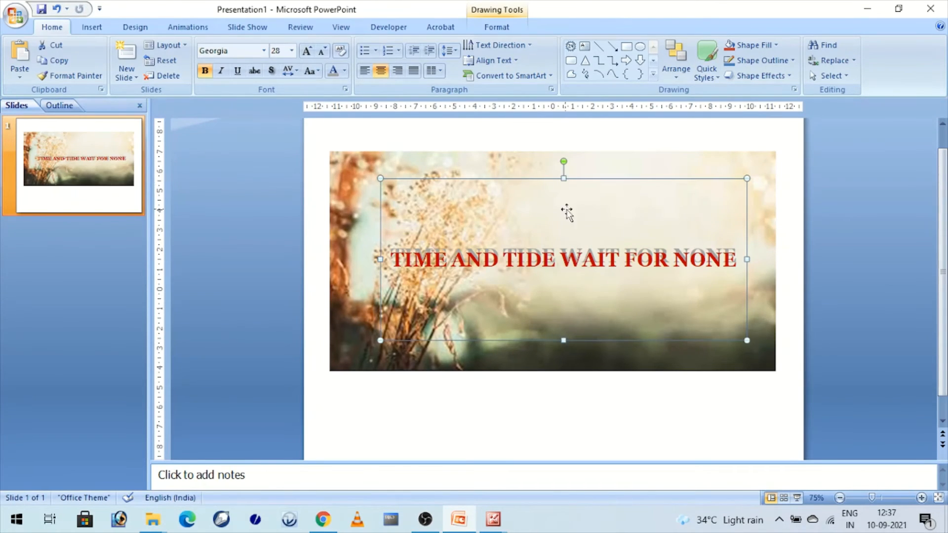
{"action": "left_click_drag", "start_coordinate": [563, 340], "coordinate": [563, 329]}
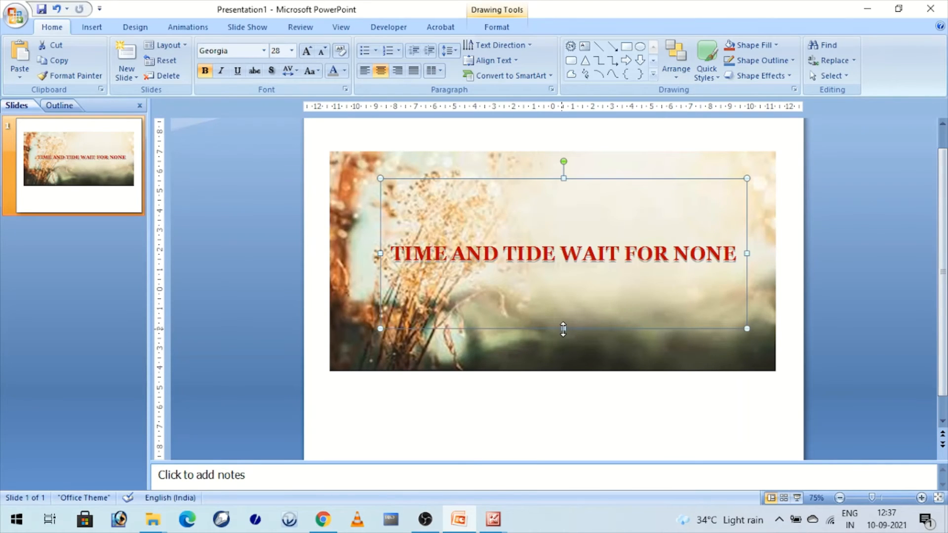
Save the background photo and both quote texts together as the PNG picture Picture4.png in New folder.
{"action": "left_click", "coordinate": [791, 298]}
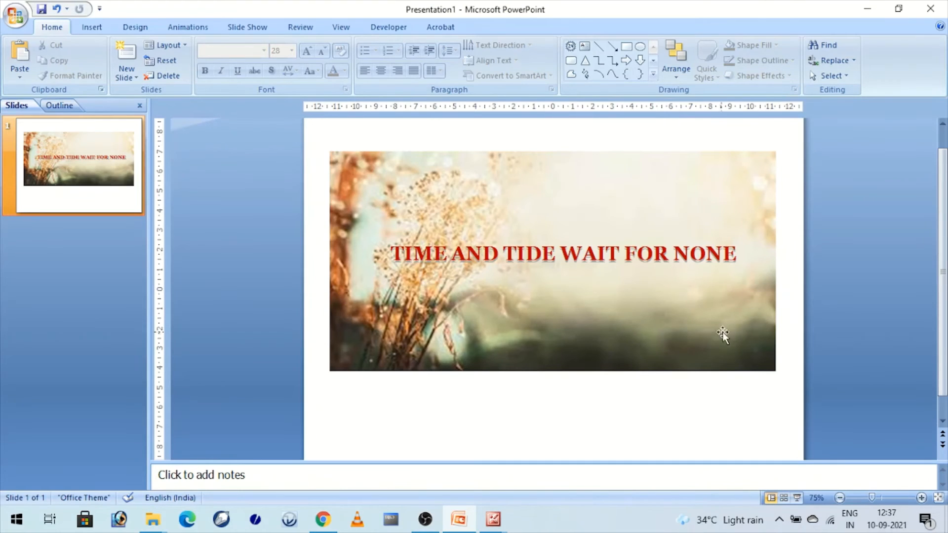
{"action": "key", "text": "ctrl+a"}
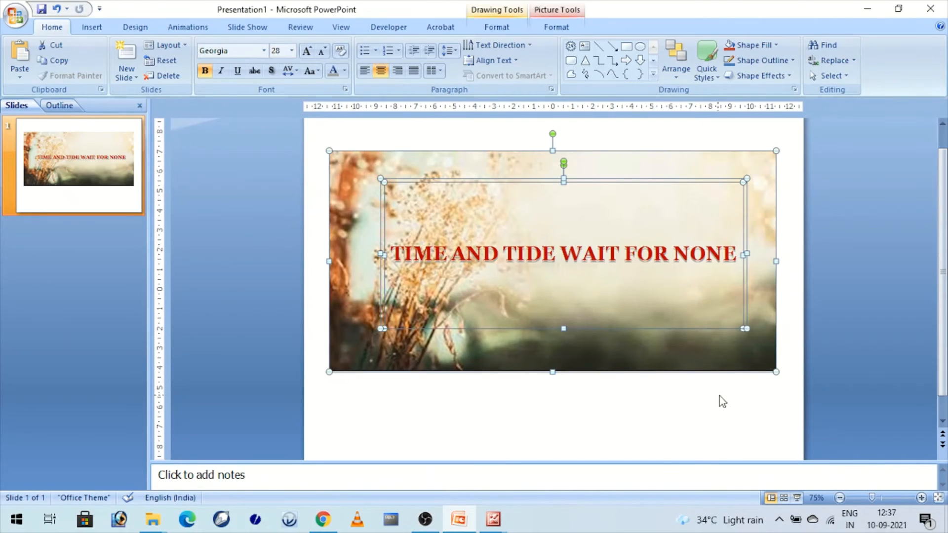
{"action": "right_click", "coordinate": [550, 182]}
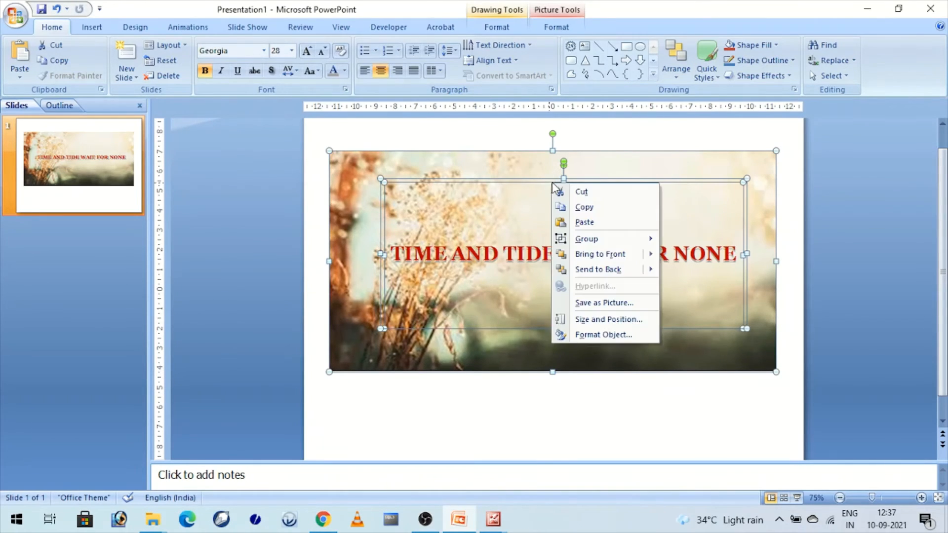
{"action": "left_click", "coordinate": [625, 302]}
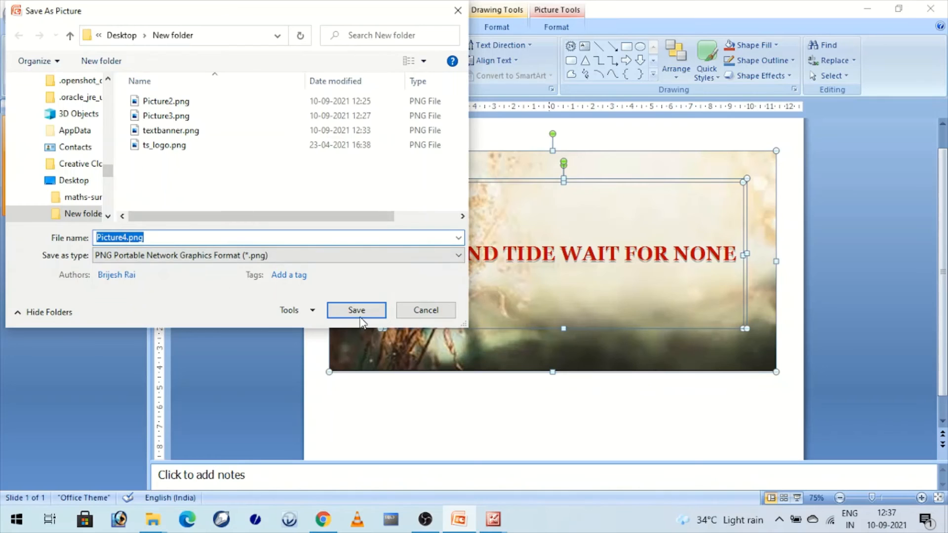
{"action": "left_click", "coordinate": [340, 310]}
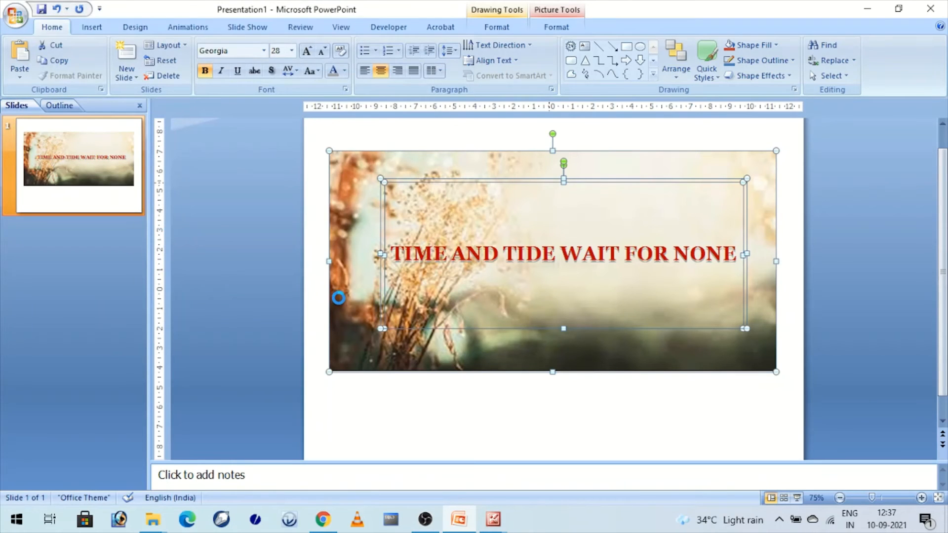
{"action": "left_click", "coordinate": [383, 404]}
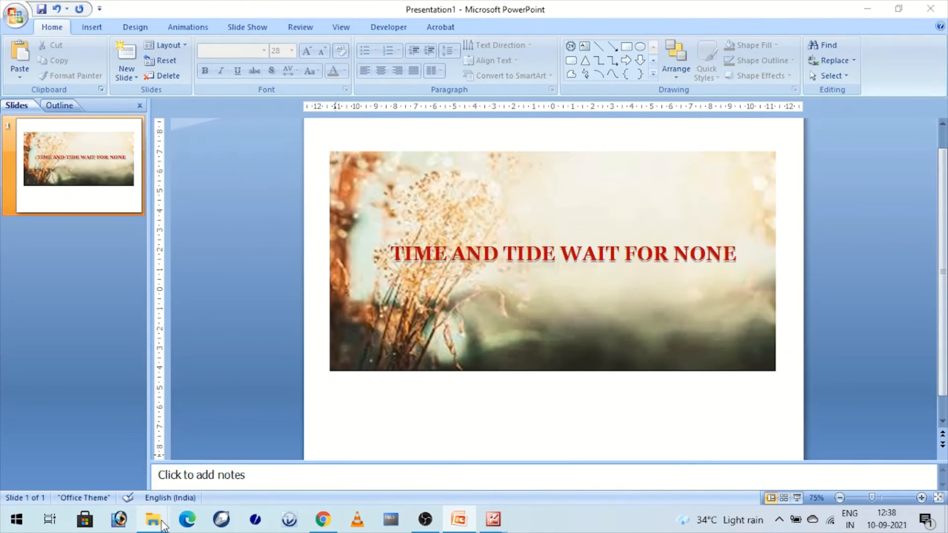
Switch to New folder in File Explorer and view Picture4.png maximized in Microsoft Office Picture Manager to check the shadowed quote.
{"action": "mouse_move", "coordinate": [163, 524]}
{"action": "left_click", "coordinate": [364, 484]}
{"action": "left_click", "coordinate": [765, 389]}
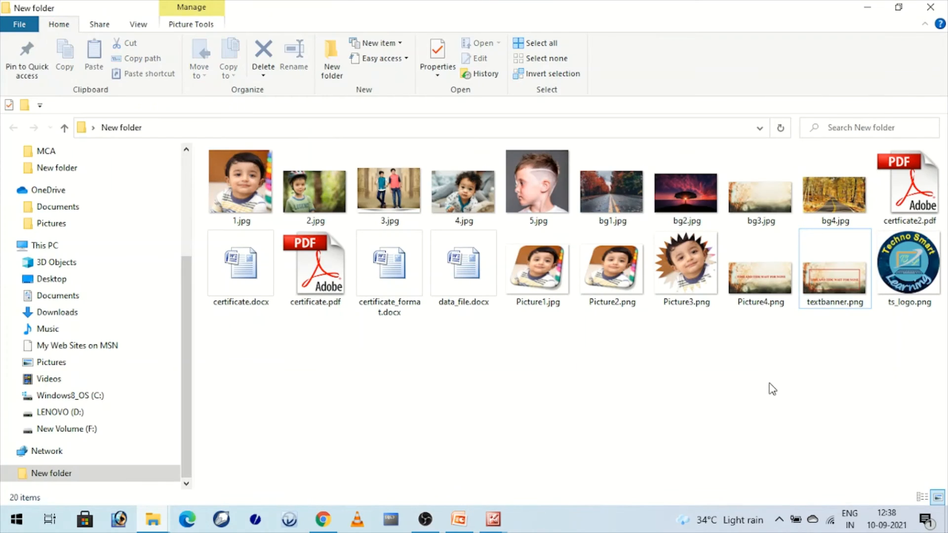
{"action": "left_click", "coordinate": [763, 294]}
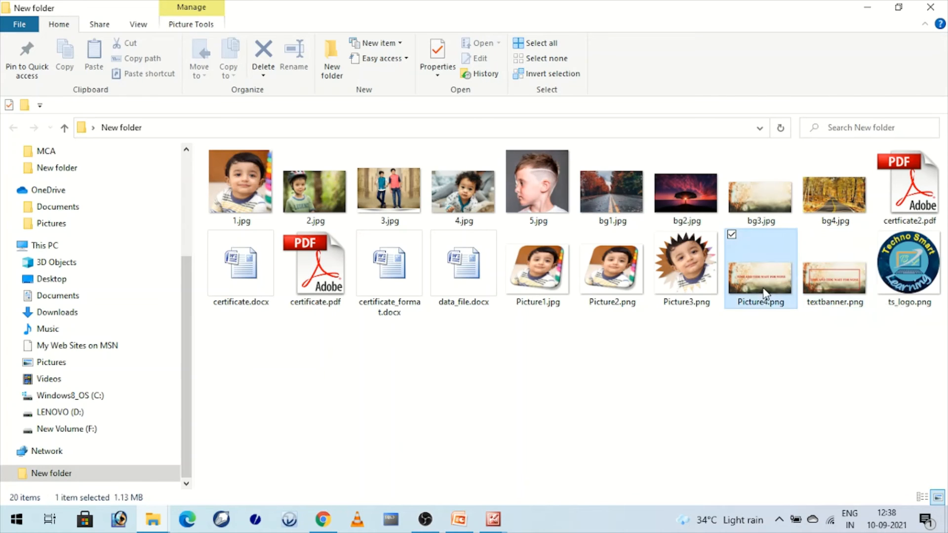
{"action": "right_click", "coordinate": [766, 293]}
{"action": "mouse_move", "coordinate": [810, 308]}
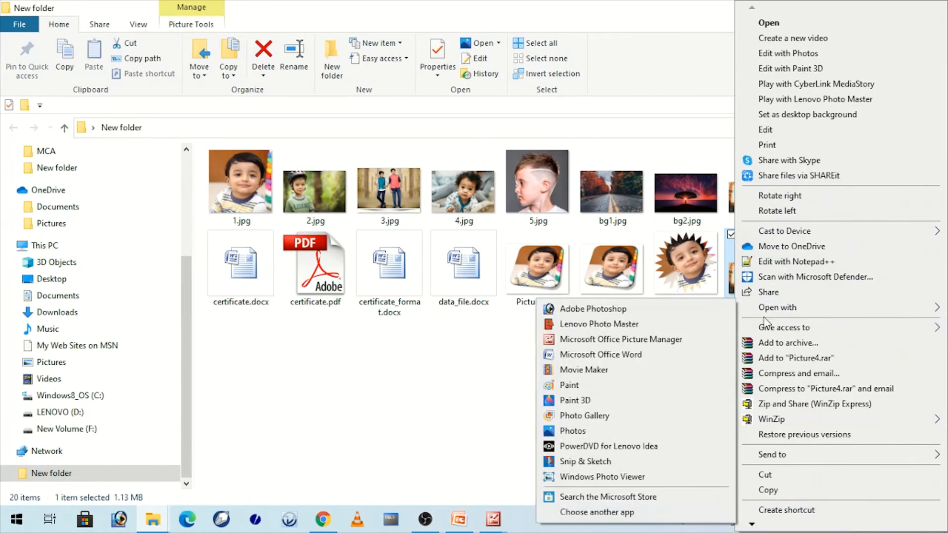
{"action": "left_click", "coordinate": [613, 338]}
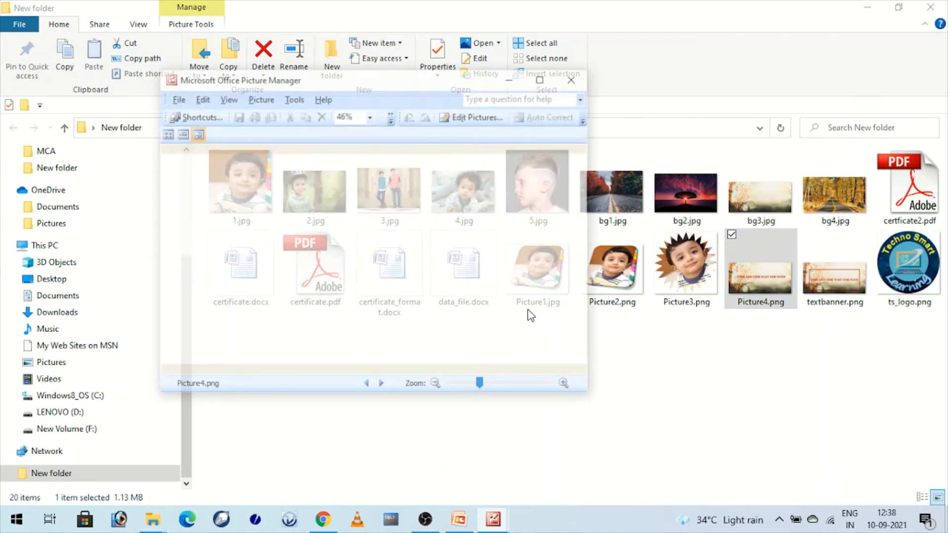
{"action": "left_click", "coordinate": [542, 78]}
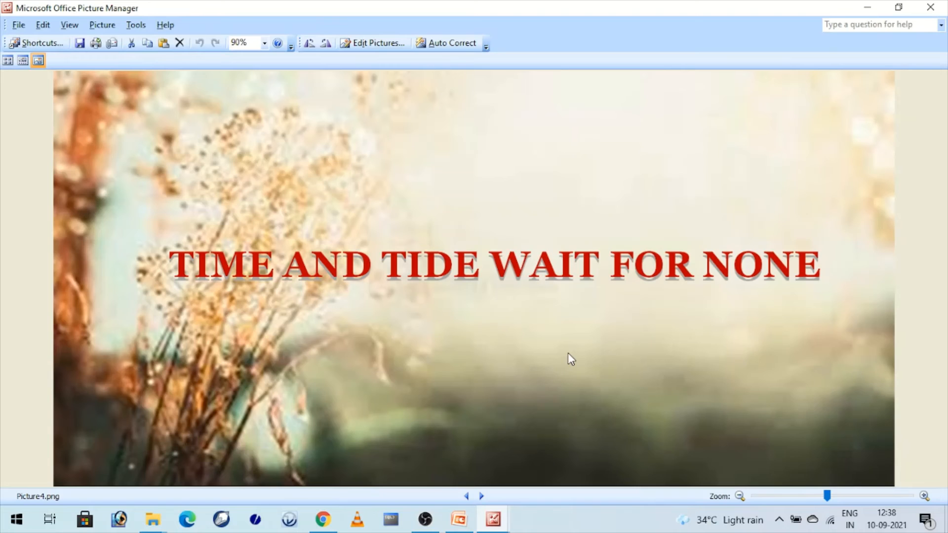
{"action": "left_click", "coordinate": [932, 11]}
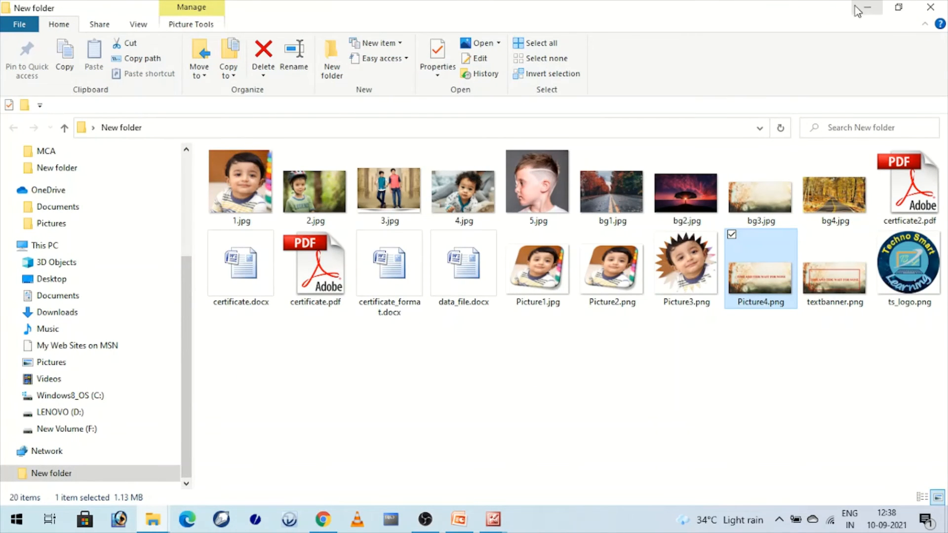
Return to PowerPoint, add a second slide after the quote slide and delete its title and subtitle placeholders.
{"action": "left_click", "coordinate": [459, 519]}
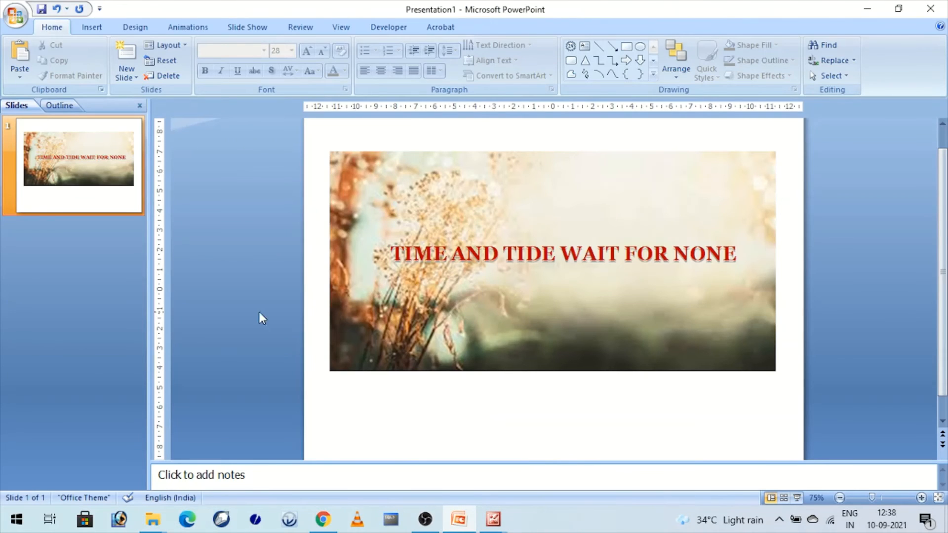
{"action": "left_click", "coordinate": [106, 227]}
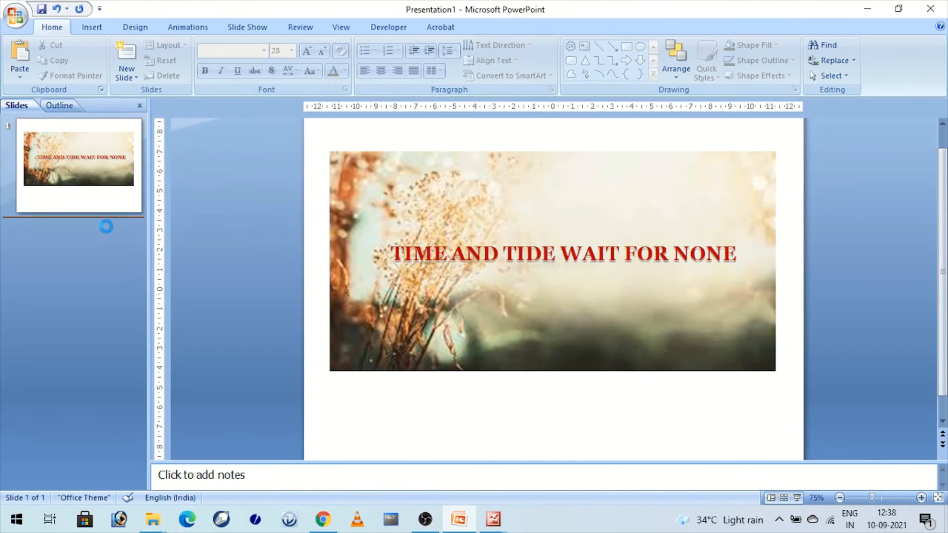
{"action": "key", "text": "Return"}
{"action": "left_click", "coordinate": [402, 189]}
{"action": "left_click", "coordinate": [402, 192]}
{"action": "key", "text": "Delete"}
{"action": "left_click", "coordinate": [412, 178]}
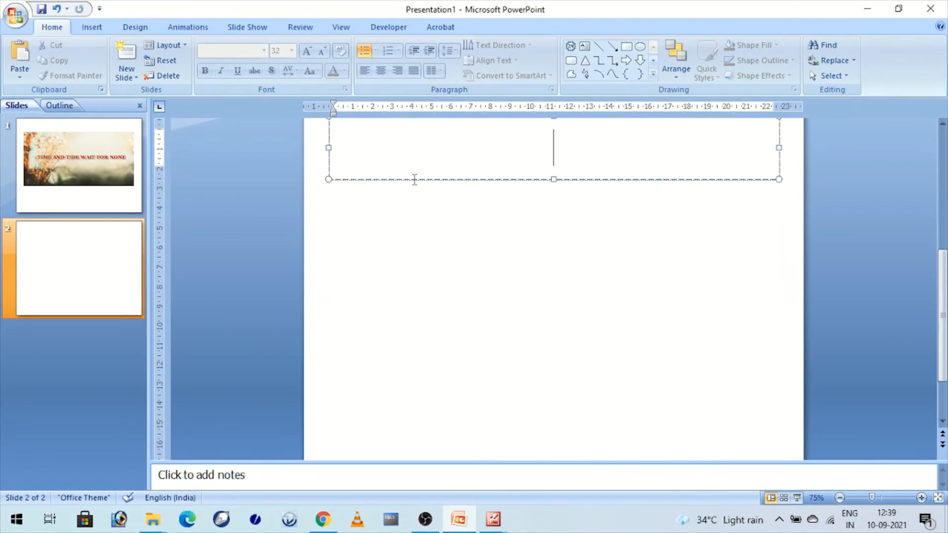
{"action": "left_click", "coordinate": [412, 179]}
{"action": "key", "text": "Delete"}
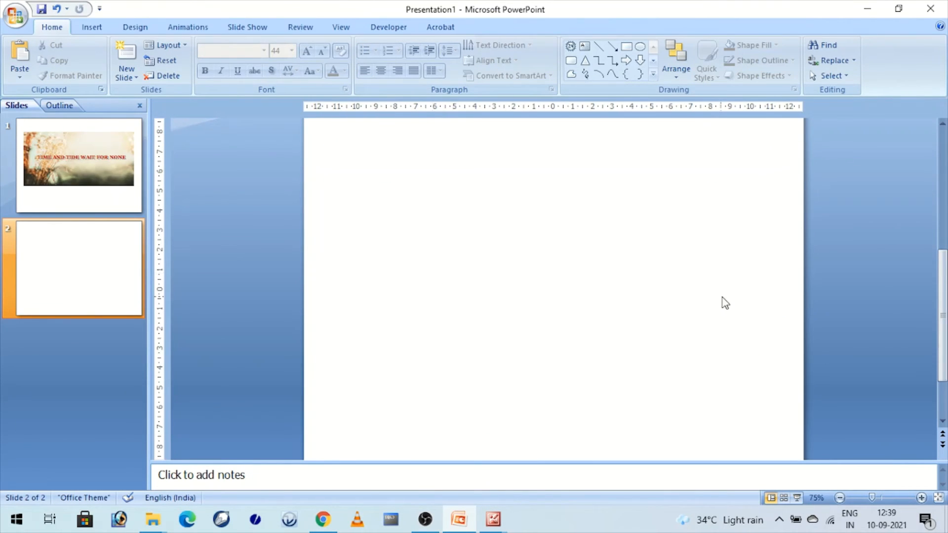
Insert the pictures 1.jpg to 5.jpg from New folder together on slide 2.
{"action": "left_click_drag", "start_coordinate": [944, 316], "coordinate": [943, 290]}
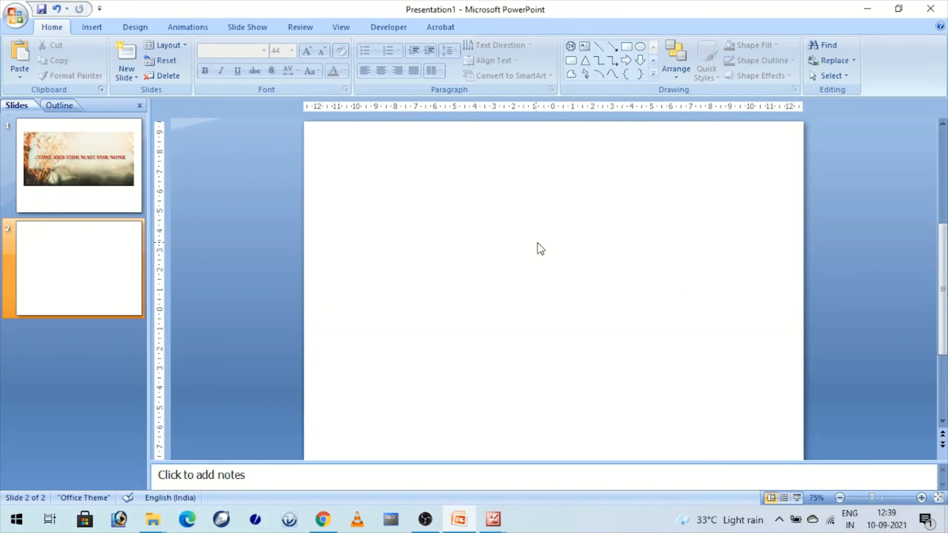
{"action": "left_click", "coordinate": [97, 27]}
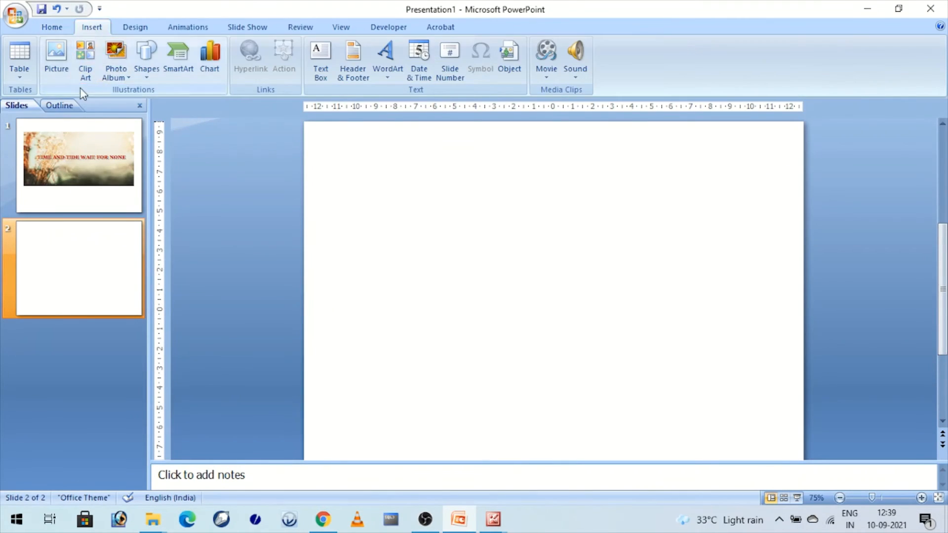
{"action": "left_click", "coordinate": [161, 105]}
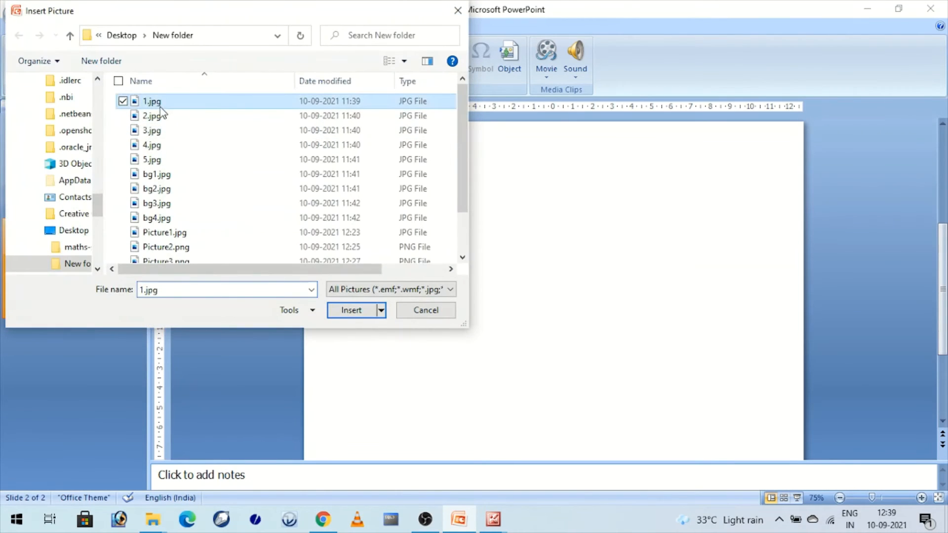
{"action": "left_click", "coordinate": [142, 162], "text": "shift"}
{"action": "left_click", "coordinate": [351, 313]}
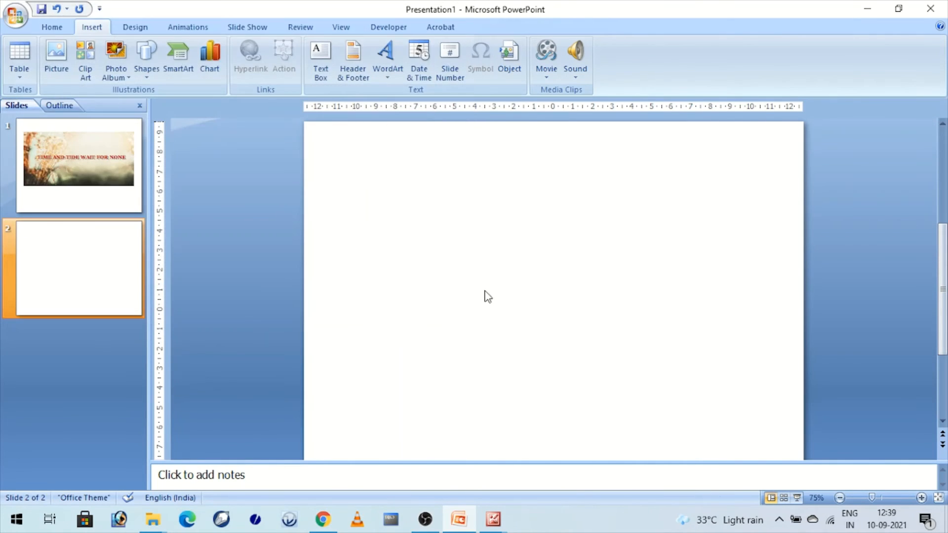
Spread the five photos into a cross, with 1.jpg in the centre and the others above, below and on both sides.
{"action": "left_click", "coordinate": [448, 309]}
{"action": "left_click_drag", "start_coordinate": [587, 330], "coordinate": [691, 223]}
{"action": "left_click_drag", "start_coordinate": [558, 348], "coordinate": [680, 379]}
{"action": "left_click_drag", "start_coordinate": [562, 326], "coordinate": [530, 197]}
{"action": "left_click_drag", "start_coordinate": [552, 283], "coordinate": [383, 351]}
{"action": "left_click_drag", "start_coordinate": [534, 306], "coordinate": [518, 279]}
{"action": "left_click_drag", "start_coordinate": [422, 345], "coordinate": [441, 270]}
{"action": "left_click_drag", "start_coordinate": [711, 368], "coordinate": [595, 407]}
{"action": "left_click_drag", "start_coordinate": [668, 259], "coordinate": [656, 319]}
{"action": "left_click_drag", "start_coordinate": [403, 323], "coordinate": [372, 304]}
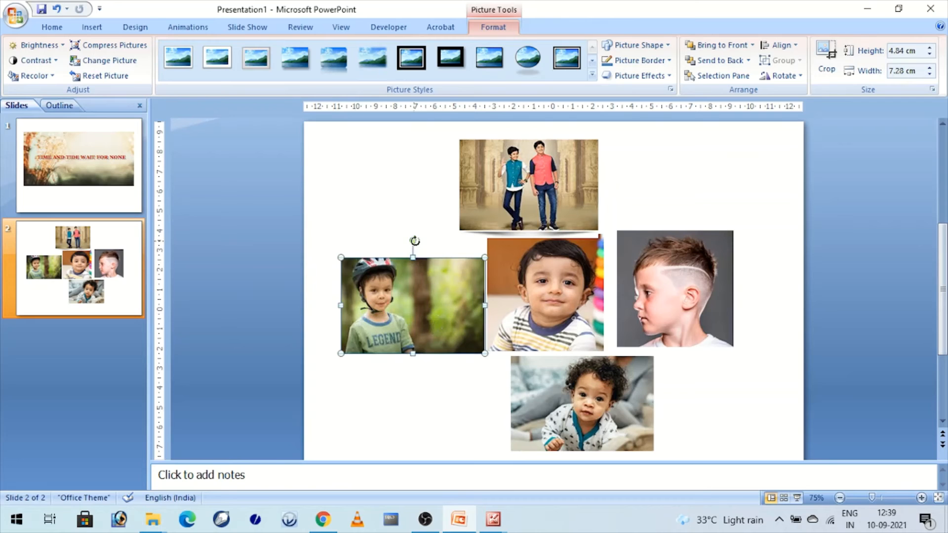
Rotate the helmet boy's photo 90° counter-clockwise and move the surrounding photos closer around the centre photo.
{"action": "left_click_drag", "start_coordinate": [412, 241], "coordinate": [434, 324]}
{"action": "left_click_drag", "start_coordinate": [509, 223], "coordinate": [532, 218]}
{"action": "left_click_drag", "start_coordinate": [456, 271], "coordinate": [452, 255]}
{"action": "left_click_drag", "start_coordinate": [575, 399], "coordinate": [547, 399]}
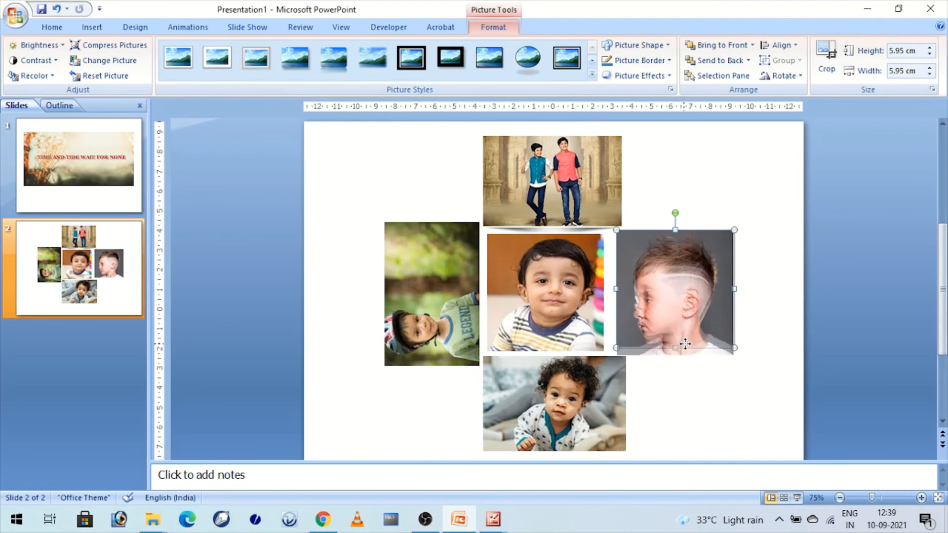